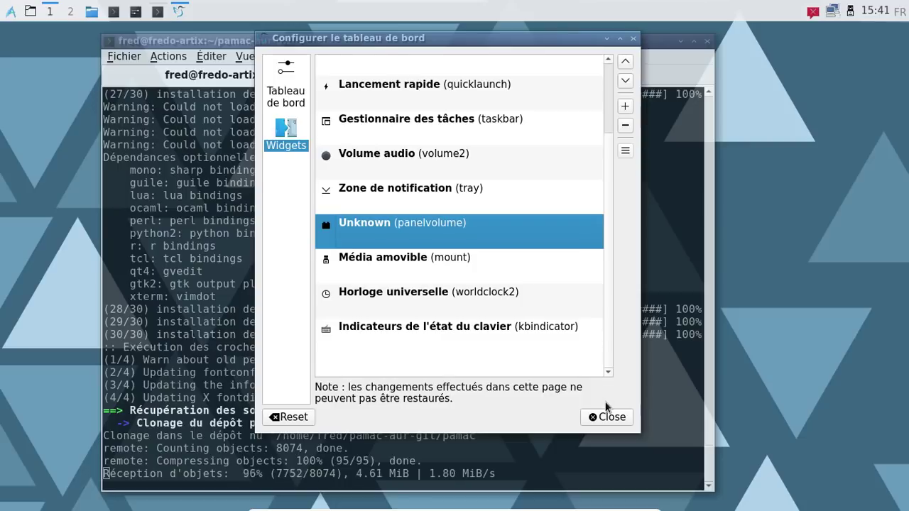
Close the panel configuration and set the audio volume widget to control an Alsa device instead of PulseAudio
click(606, 416)
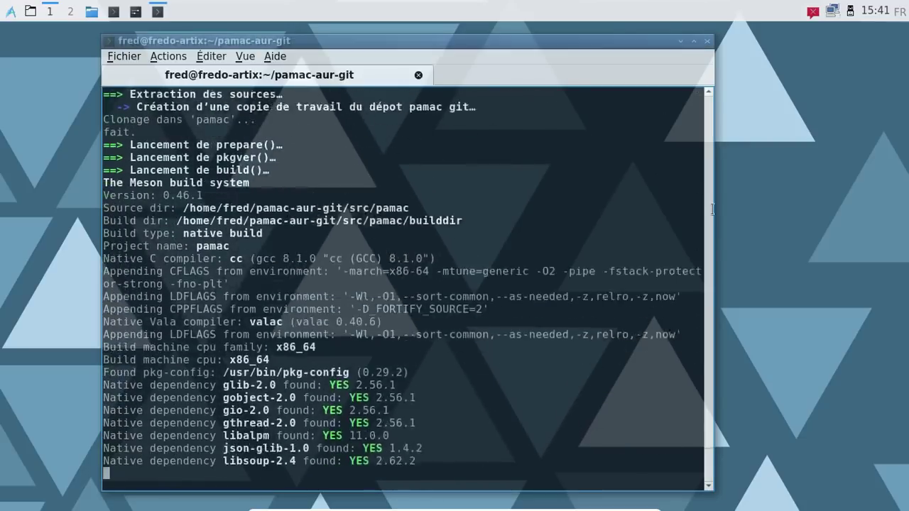
click(814, 14)
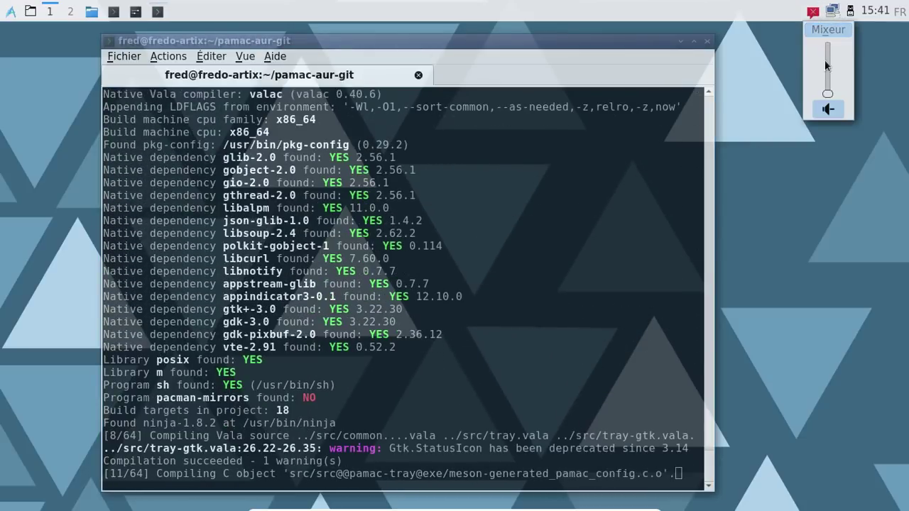
right_click(813, 14)
key(Escape)
right_click(812, 15)
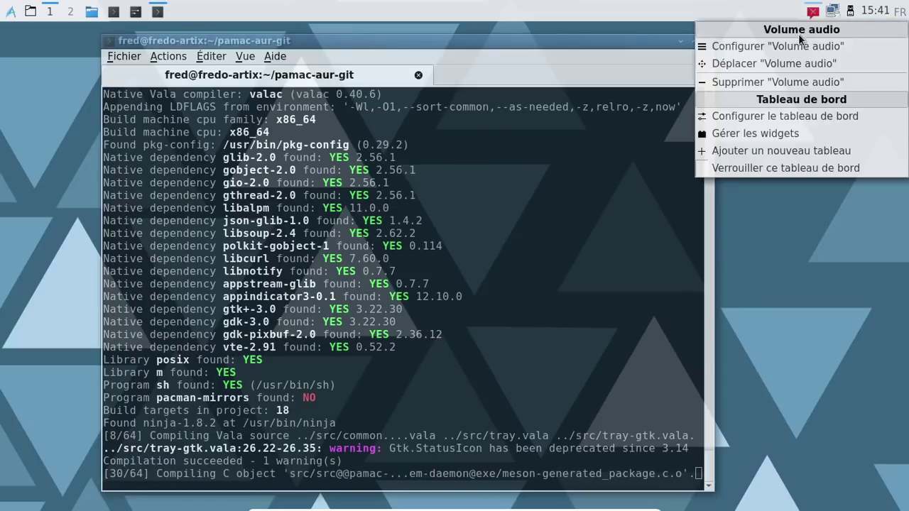
click(777, 46)
click(334, 135)
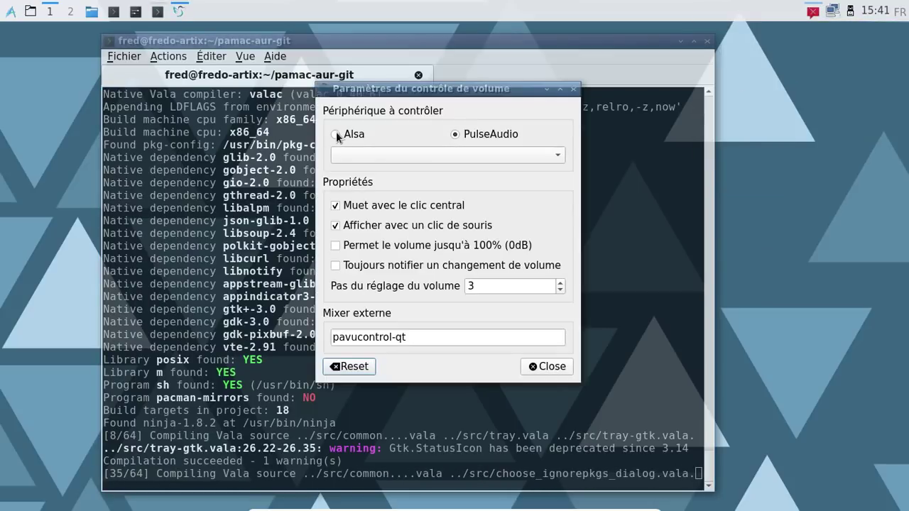
click(551, 370)
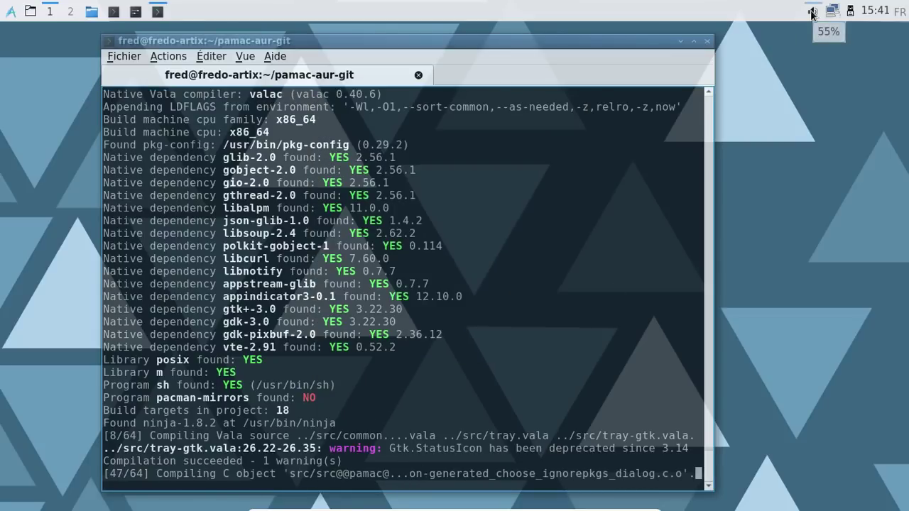
click(812, 12)
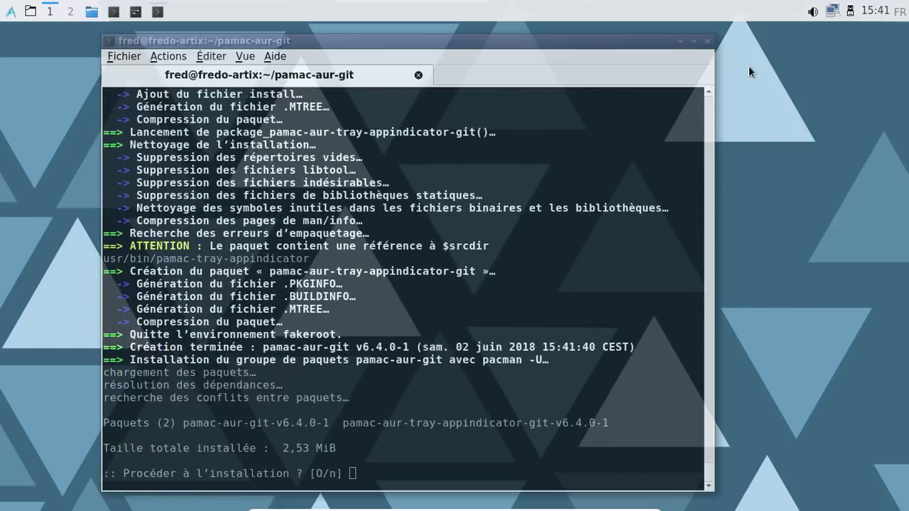
Accept the installation of the built pamac-aur-git and pamac-aur-tray-appindicator-git packages in the terminal
click(610, 161)
key(Return)
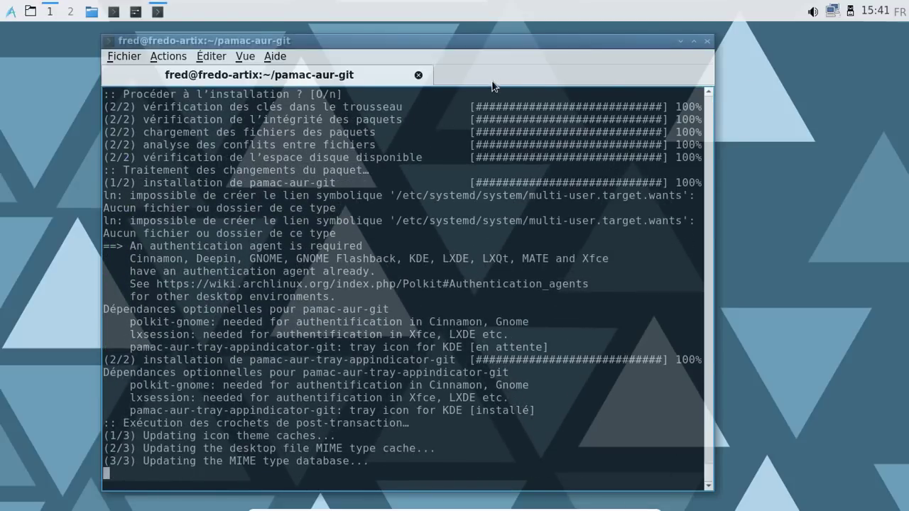
Close the terminal and move the pamac-aur-git build folder from the home directory to the trash
click(91, 12)
drag(656, 183, 380, 127)
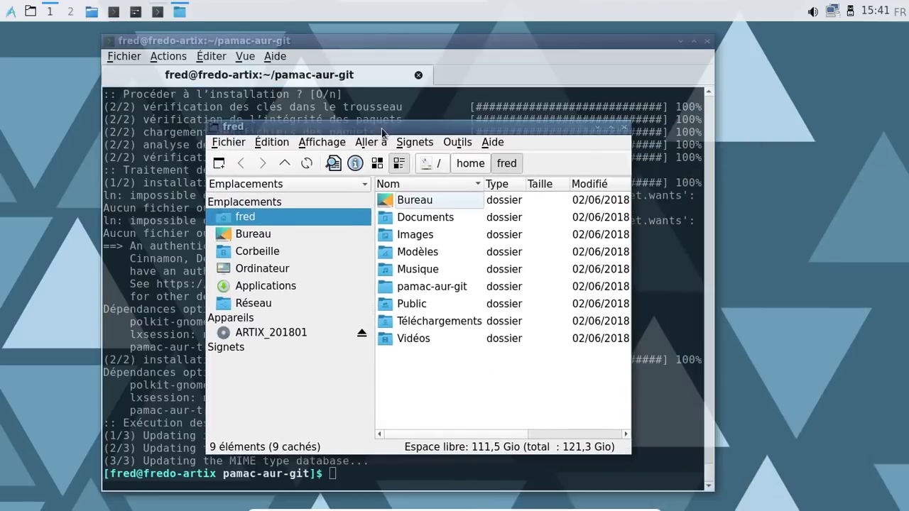
click(448, 287)
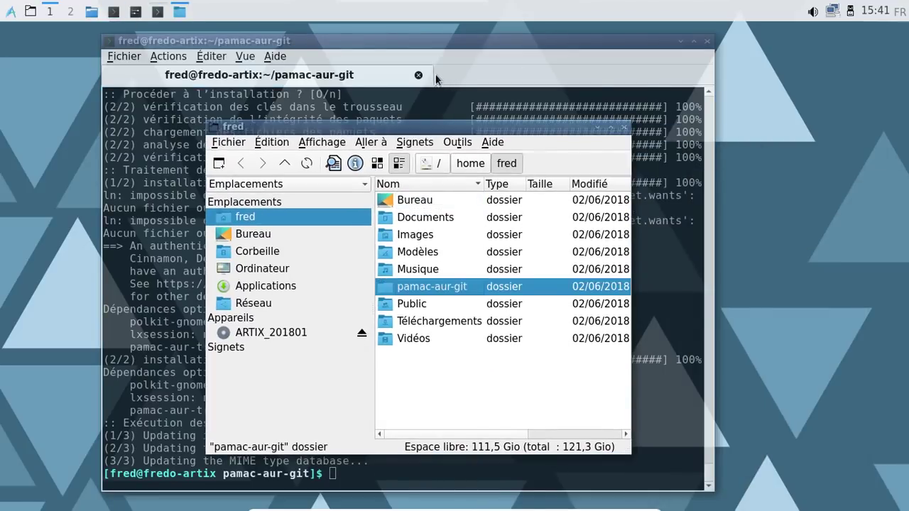
click(707, 43)
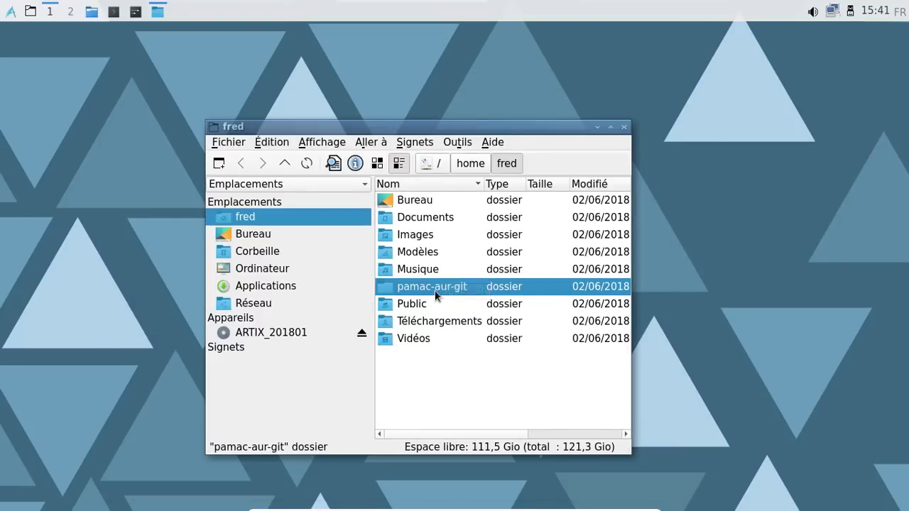
right_click(434, 296)
click(496, 225)
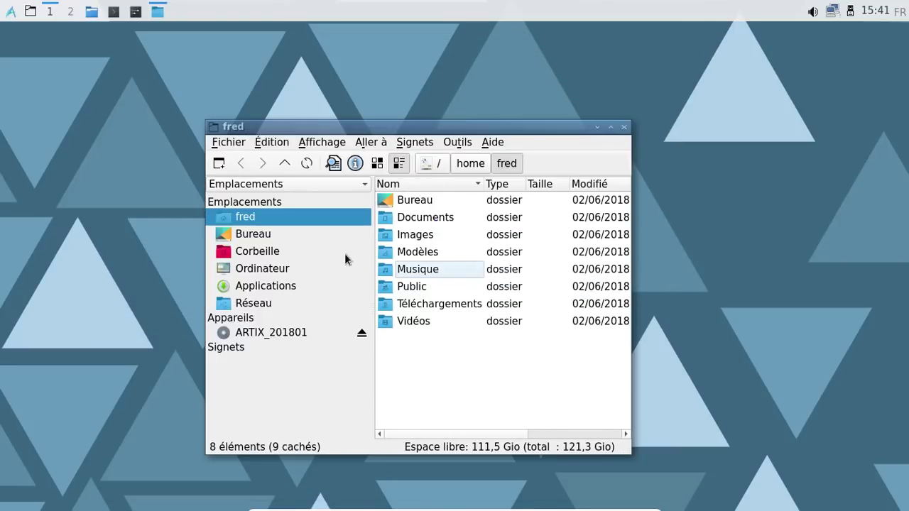
Empty the trash, confirm the deletion, and close the file manager
right_click(278, 254)
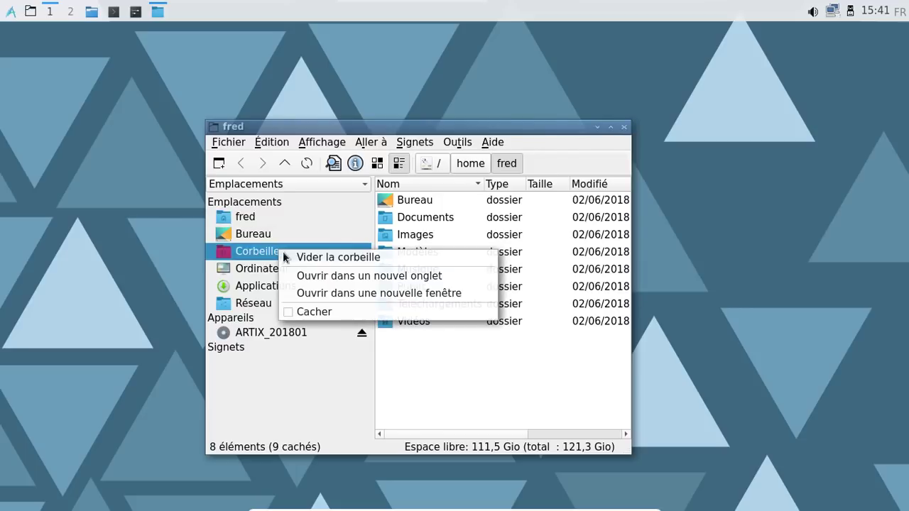
click(318, 257)
click(518, 268)
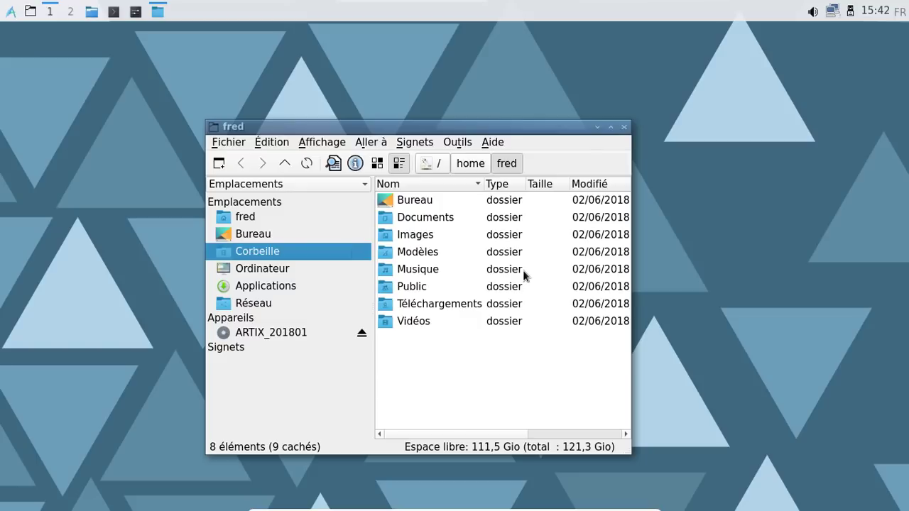
click(624, 128)
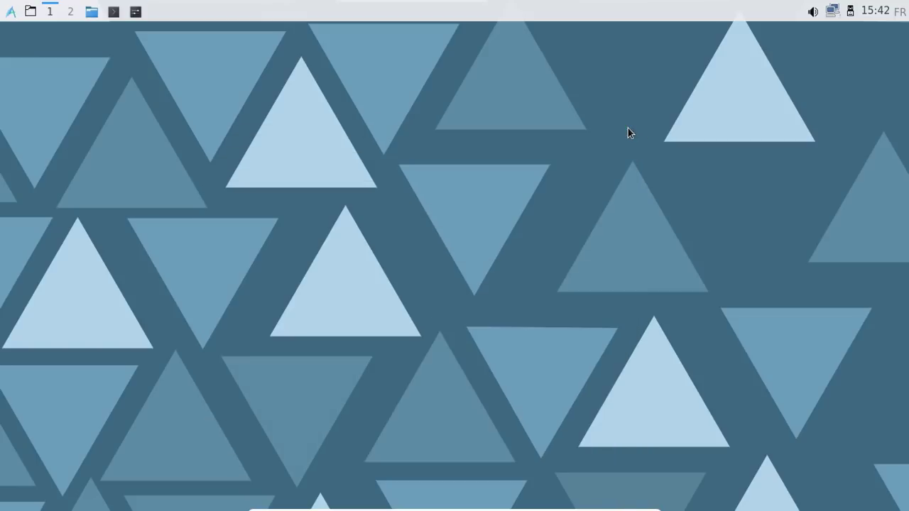
Launch the graphical package manager and list the orphaned packages among the installed ones
click(12, 12)
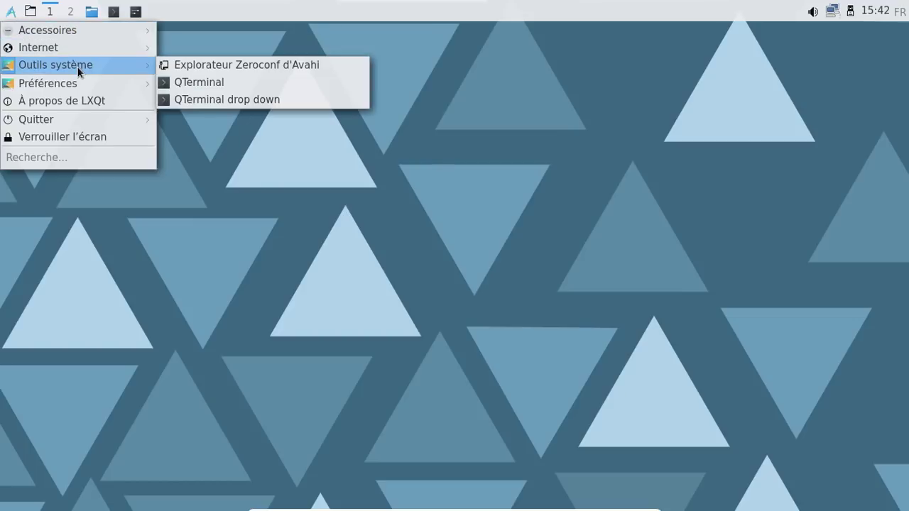
mouse_move(117, 63)
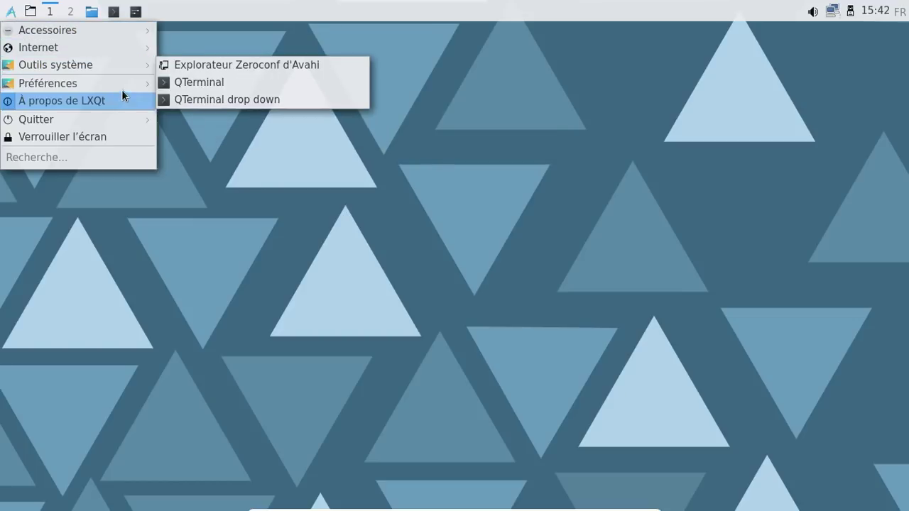
mouse_move(122, 83)
click(219, 101)
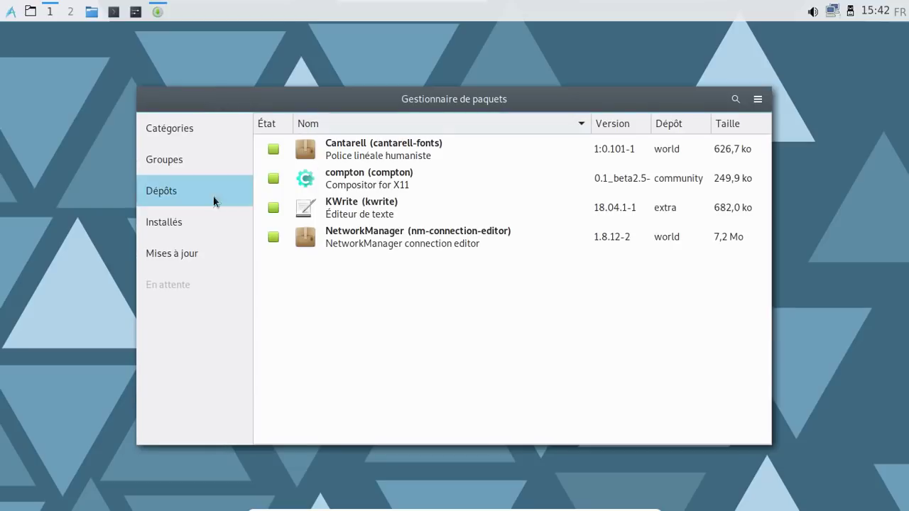
click(184, 229)
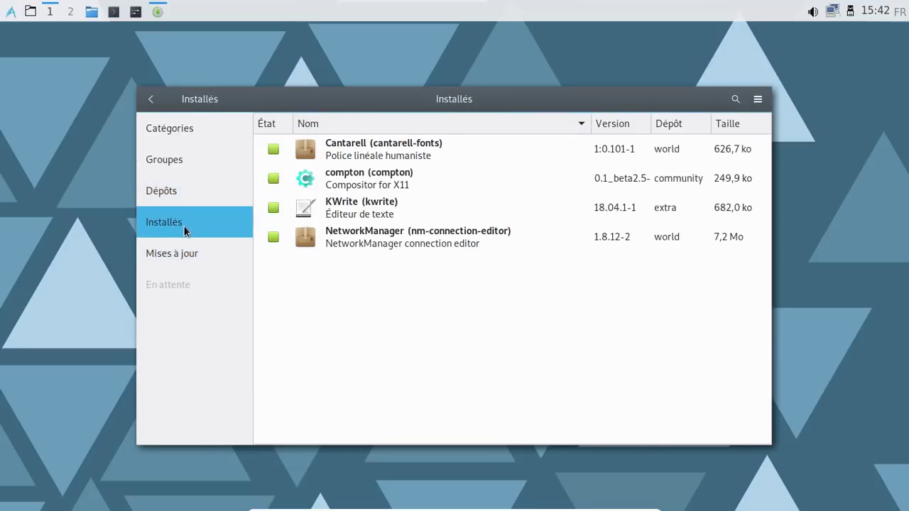
click(199, 193)
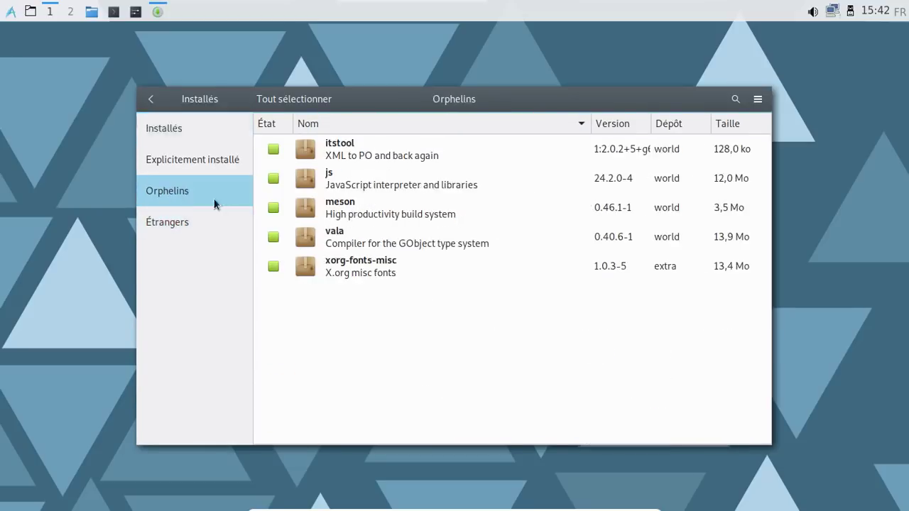
Uninstall the orphans itstool, js, meson, vala and xorg-fonts-misc, authenticating with the account password
click(359, 157)
shift+click(354, 270)
right_click(354, 266)
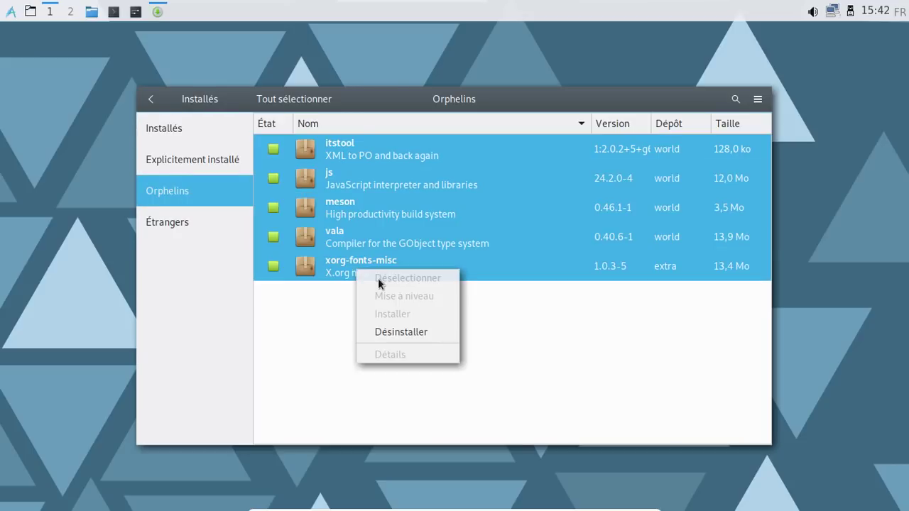
click(401, 332)
click(666, 433)
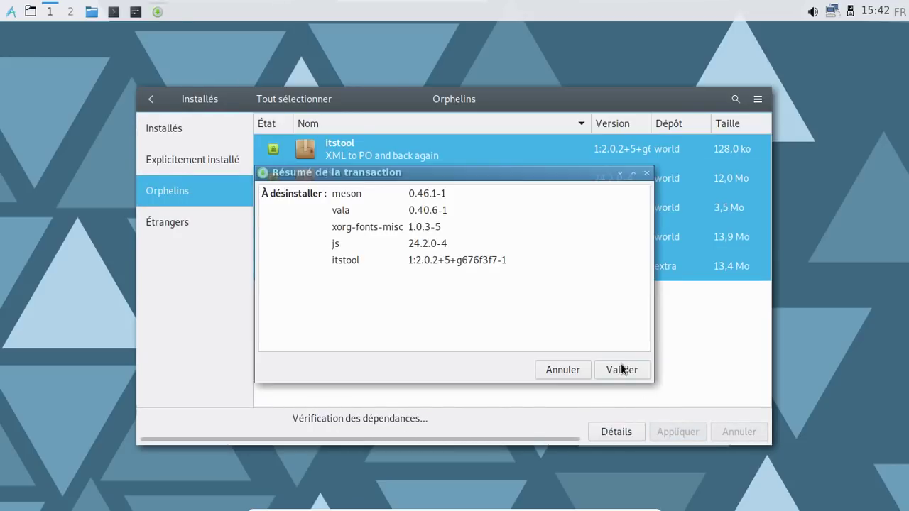
click(621, 368)
text(••••••••)
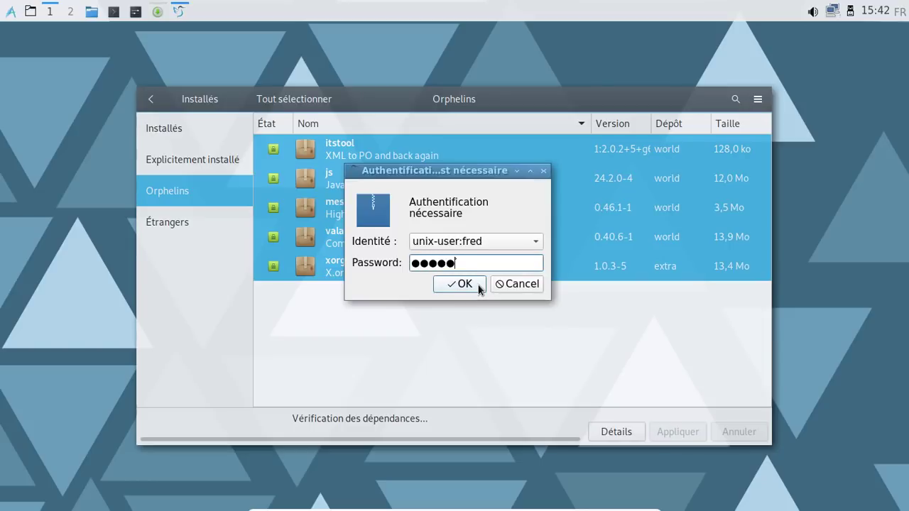
click(479, 285)
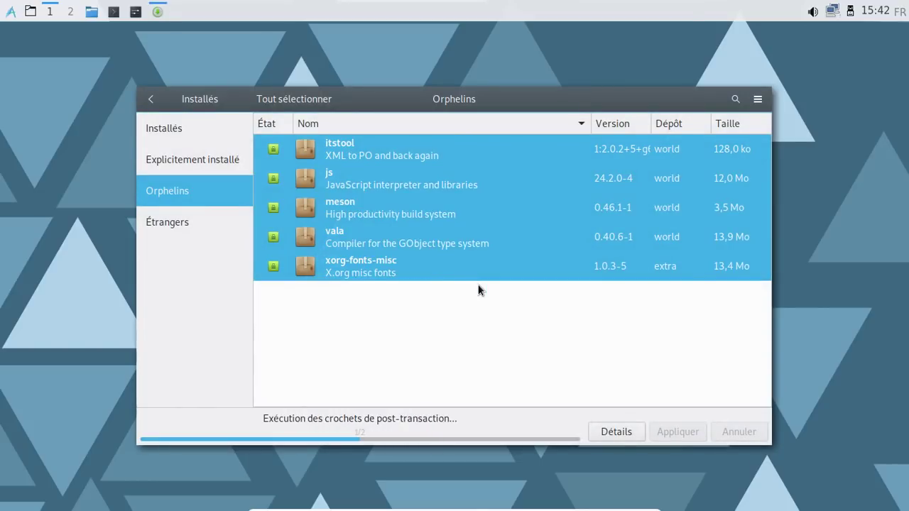
click(885, 44)
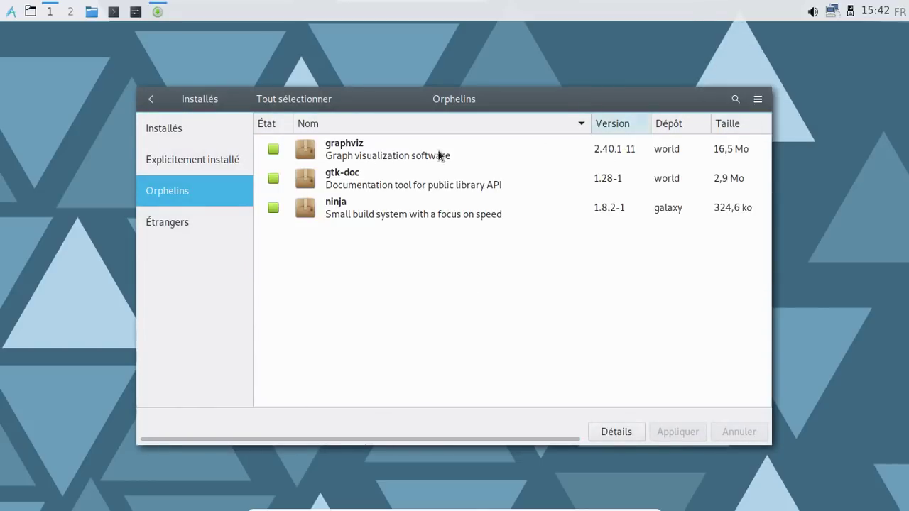
Uninstall the orphaned packages graphviz, gtk-doc and ninja
click(273, 149)
click(273, 178)
click(274, 208)
click(676, 432)
click(620, 369)
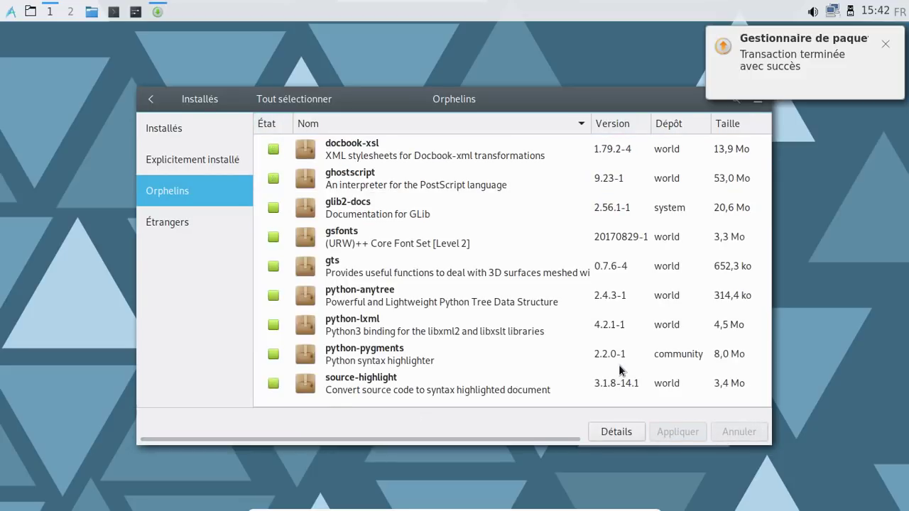
Uninstall all the listed orphaned packages from docbook-xsl through source-highlight in one transaction
click(350, 168)
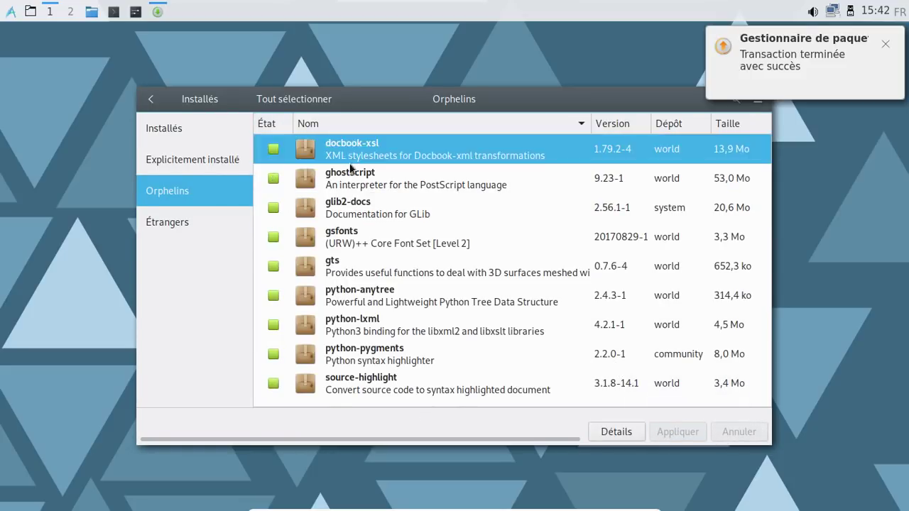
shift+click(398, 381)
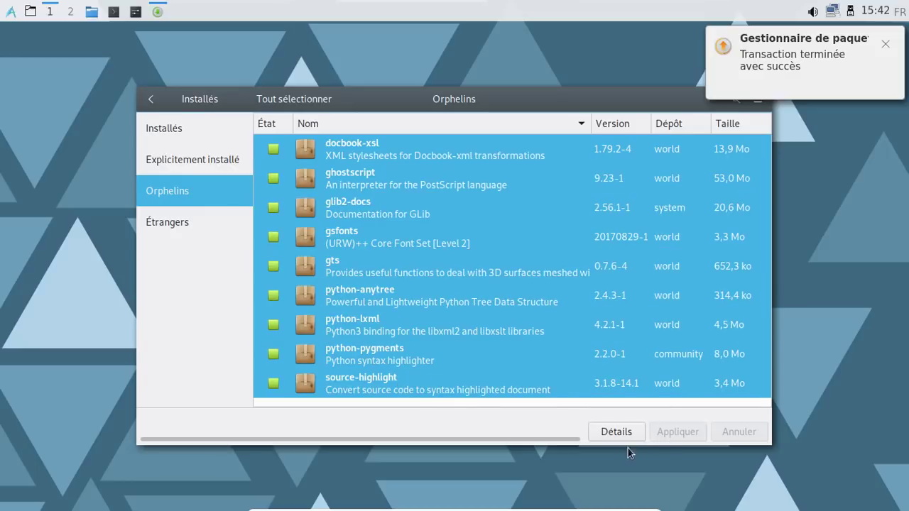
right_click(468, 366)
click(529, 429)
click(676, 432)
click(612, 376)
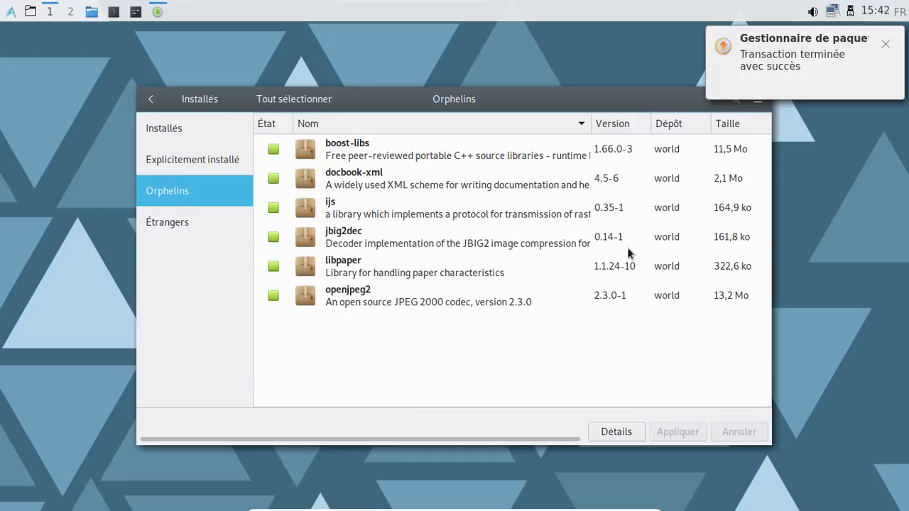
Uninstall the orphaned packages boost-libs, docbook-xml, ijs, jbig2dec, libpaper and openjpeg2, and dismiss the notification
click(417, 161)
shift+click(428, 298)
right_click(428, 303)
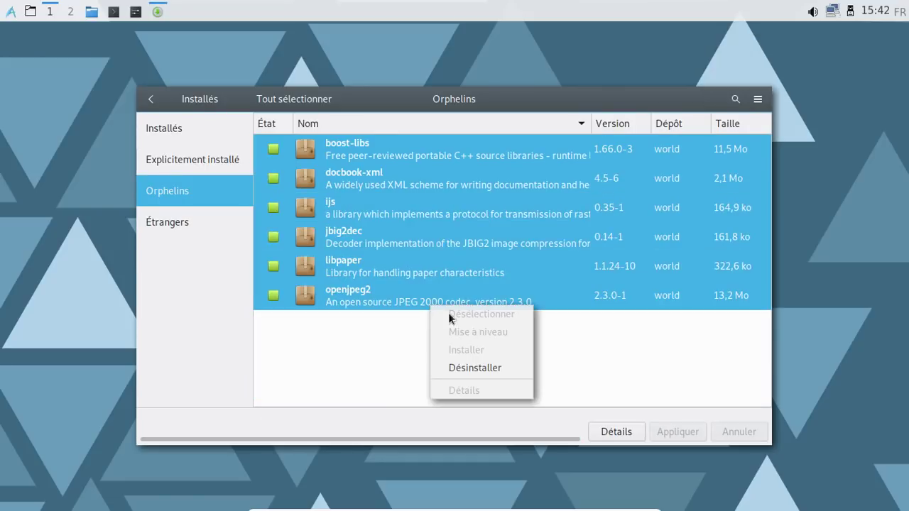
click(486, 367)
click(676, 431)
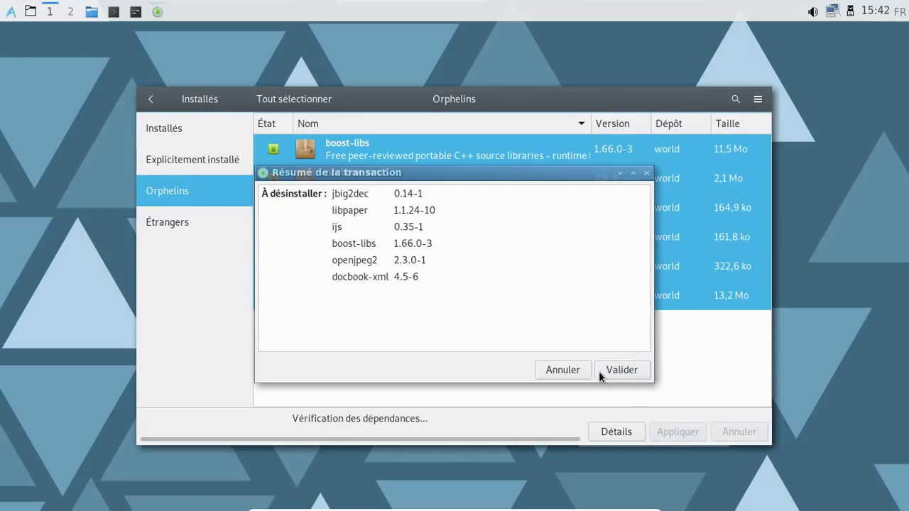
click(614, 373)
click(884, 44)
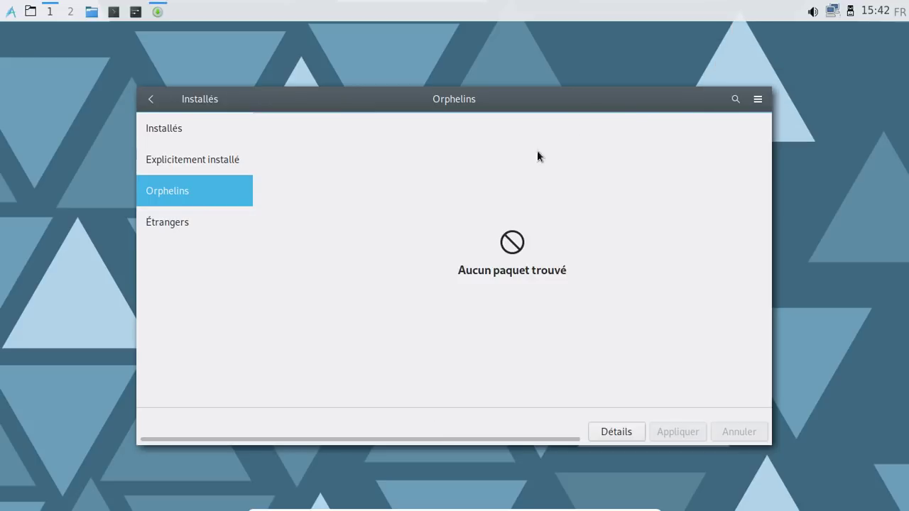
Search for gvfs and mark gvfs-afc, gvfs-goa, gvfs-google, gvfs-gphoto2, gvfs-mtp, gvfs-nfs and gvfs-smb for installation
click(736, 98)
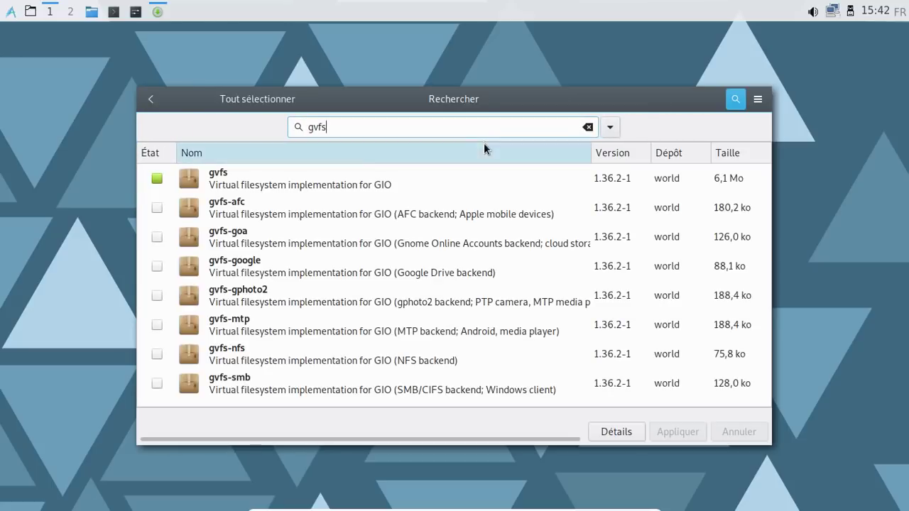
click(156, 208)
click(157, 237)
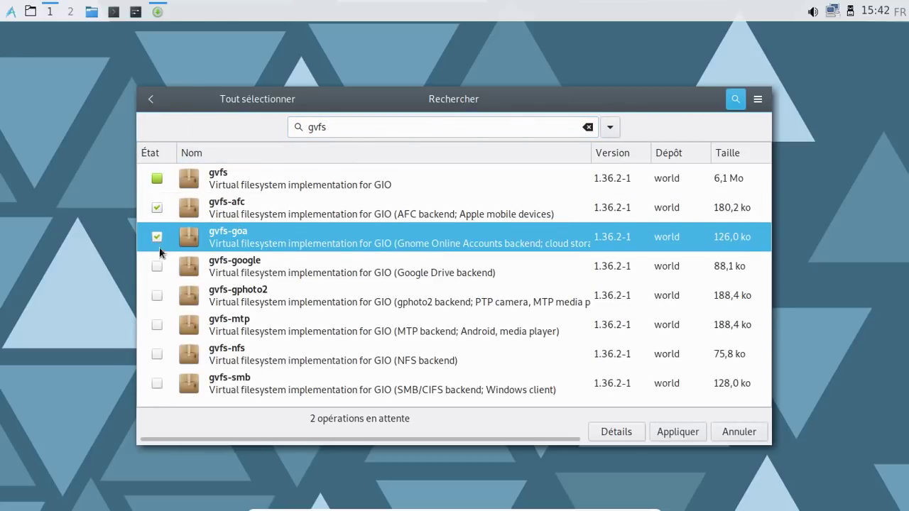
click(157, 266)
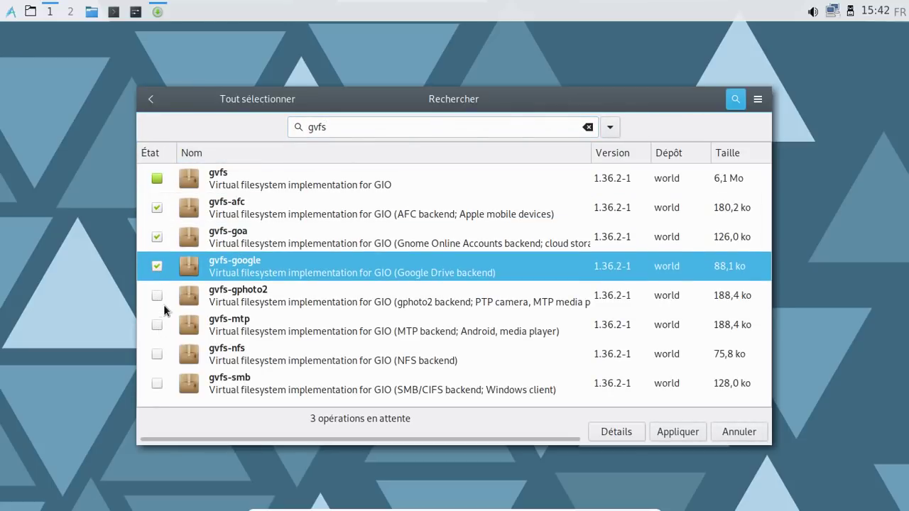
click(156, 296)
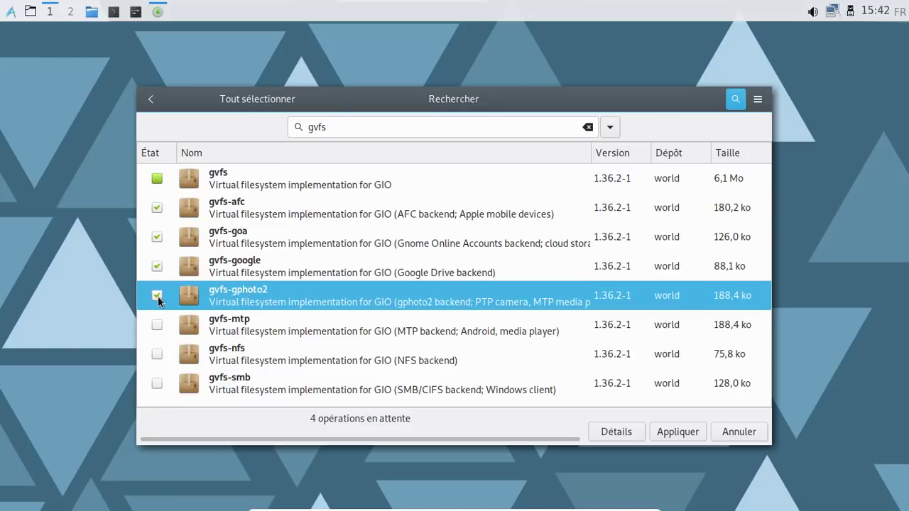
click(157, 325)
click(157, 354)
click(157, 383)
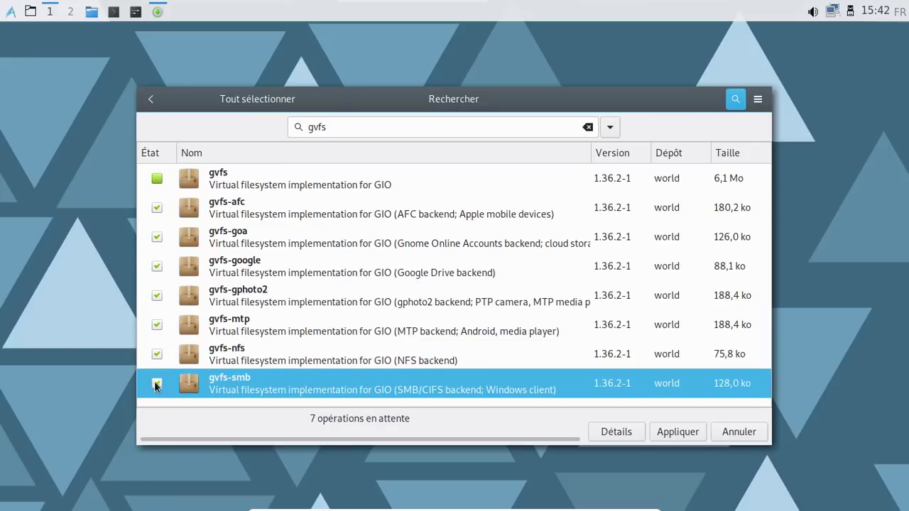
Search the packages for pulseaudio and mark the pulseaudio sound server for installation
drag(331, 127, 288, 126)
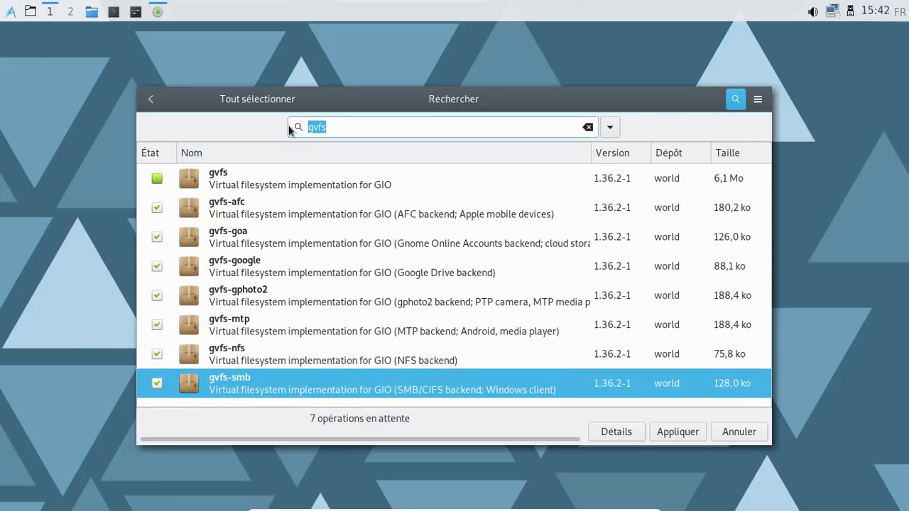
text(pulsaudio)
key(Left)
key(Left)
key(Left)
key(Left)
key(Left)
text(e)
key(End)
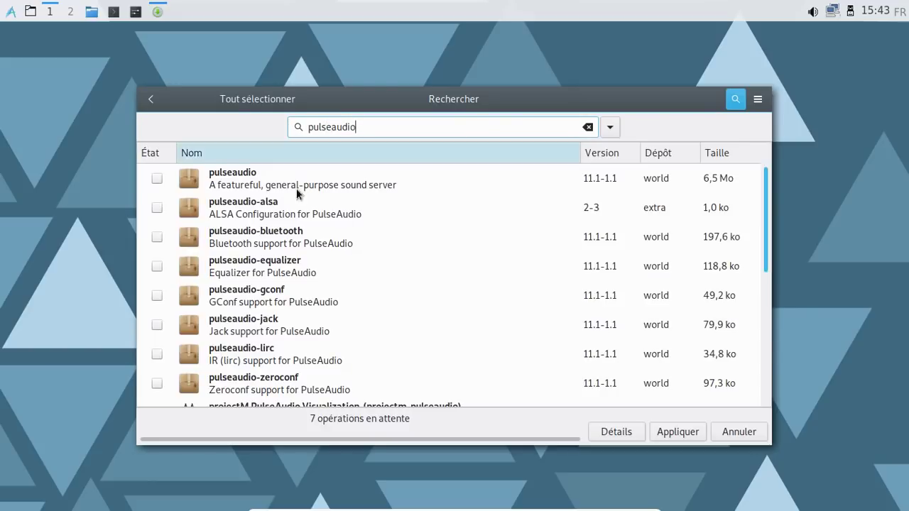
click(157, 178)
Mark the pavucontrol-qt and pulseaudio-alsa packages for installation as well
scroll(341, 291, down, 3)
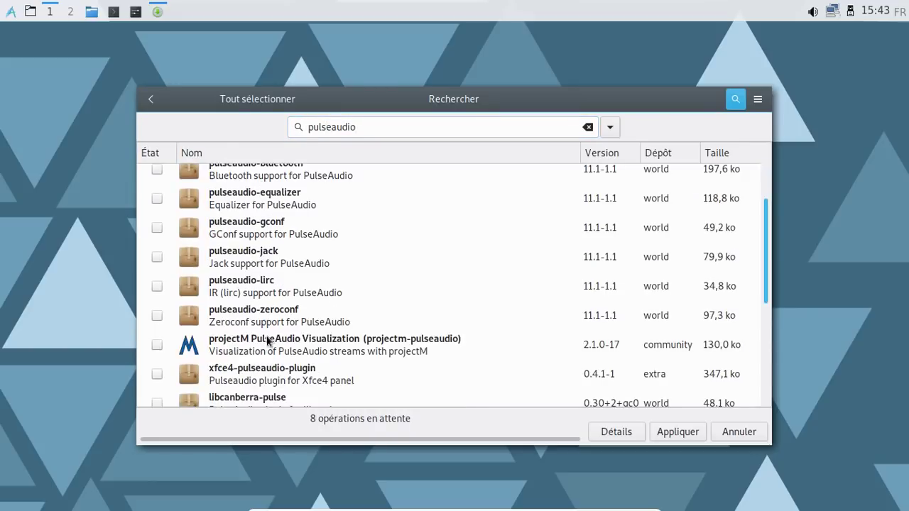
scroll(191, 354, down, 2)
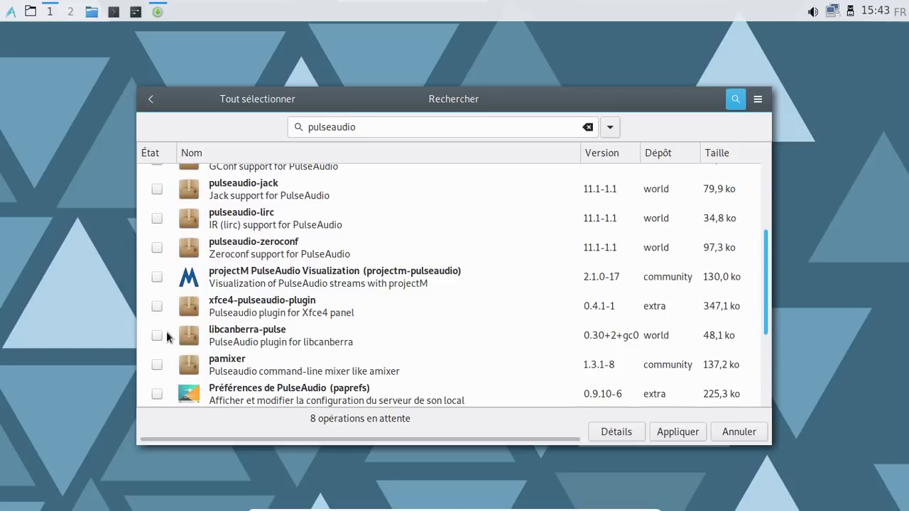
scroll(166, 332, down, 2)
click(157, 385)
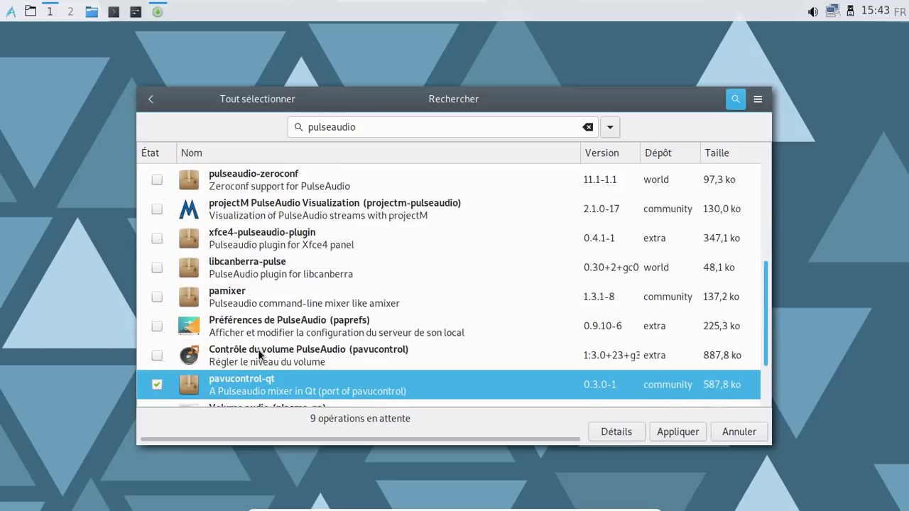
scroll(241, 347, up, 6)
click(157, 207)
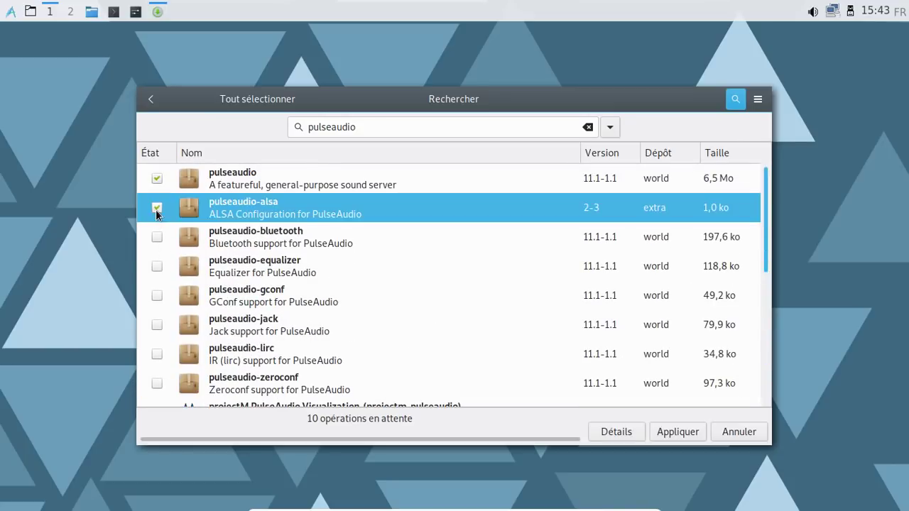
Install the pending gvfs and PulseAudio packages, accepting the transaction summary, and dismiss the notification
scroll(450, 312, down, 2)
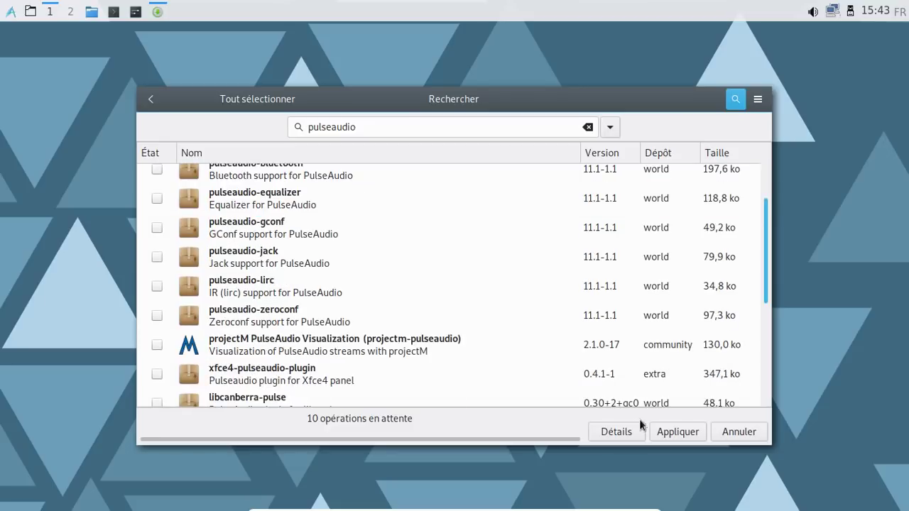
click(673, 433)
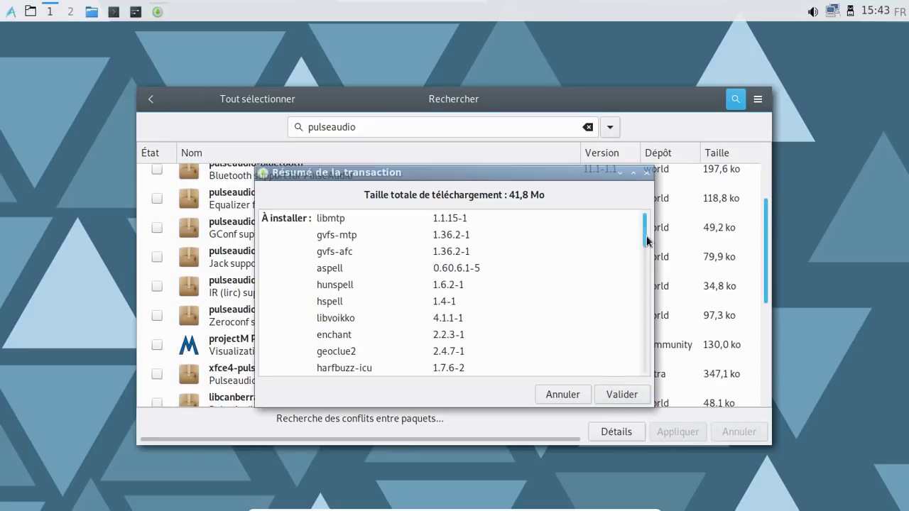
scroll(647, 241, down, 10)
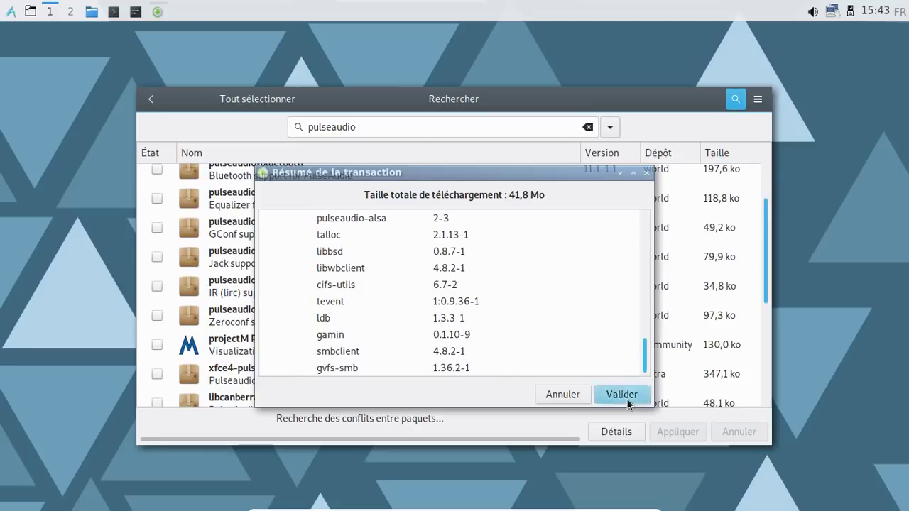
click(626, 395)
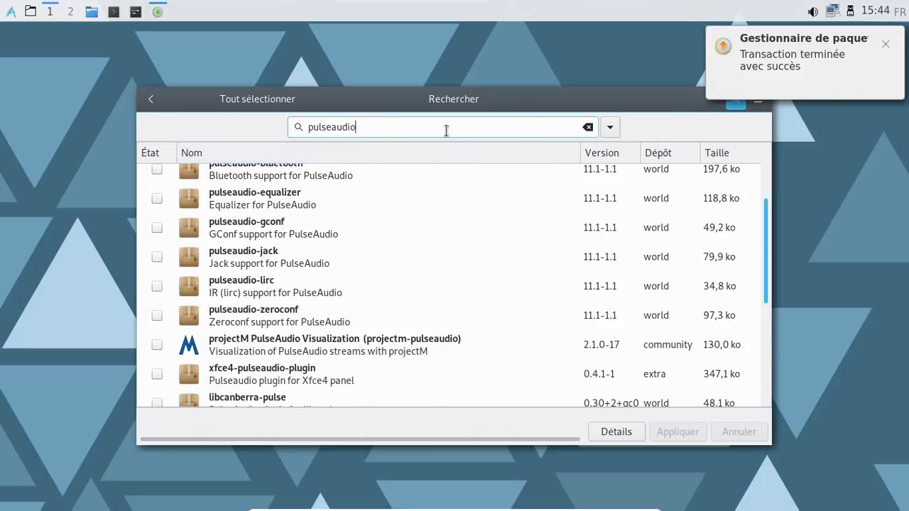
click(885, 44)
Search for cups and mark cups, cups-filters, cups-openrc, qpdfview and system-config-printer for installation
triple_click(416, 120)
text(cups)
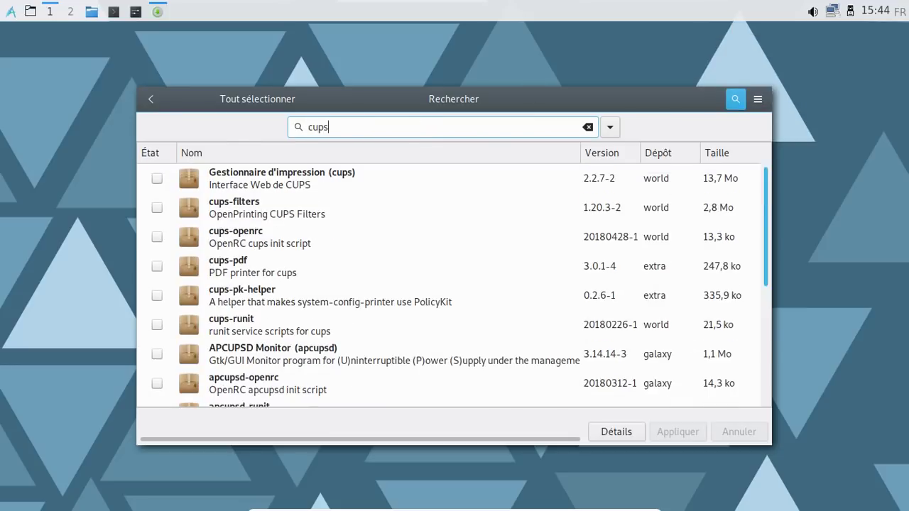
click(156, 178)
click(157, 207)
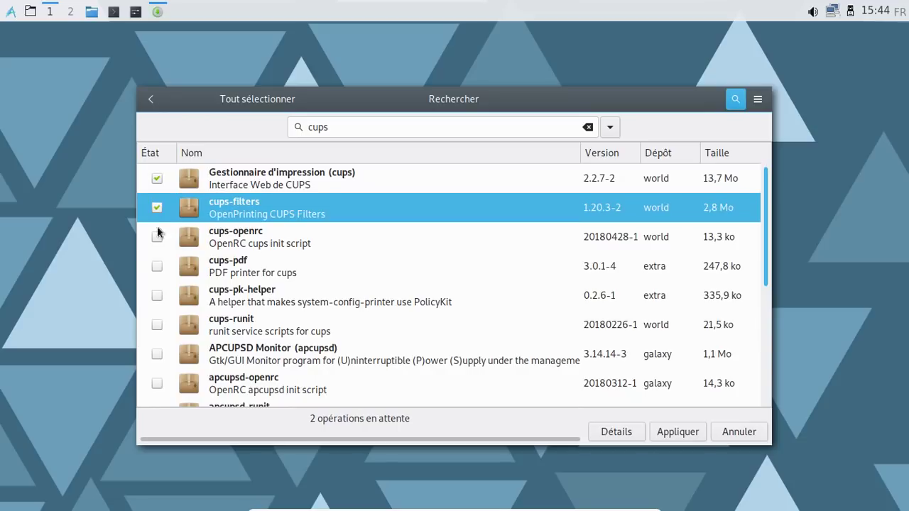
click(157, 239)
scroll(396, 252, down, 5)
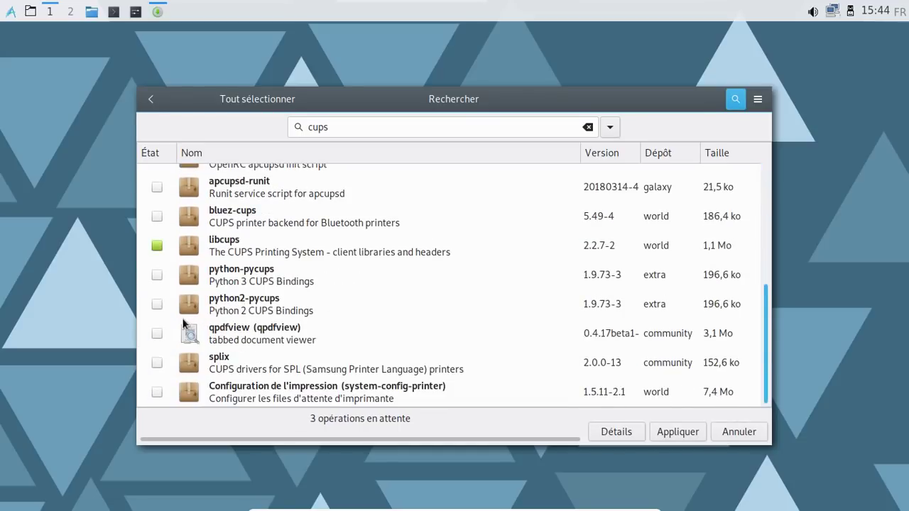
click(157, 333)
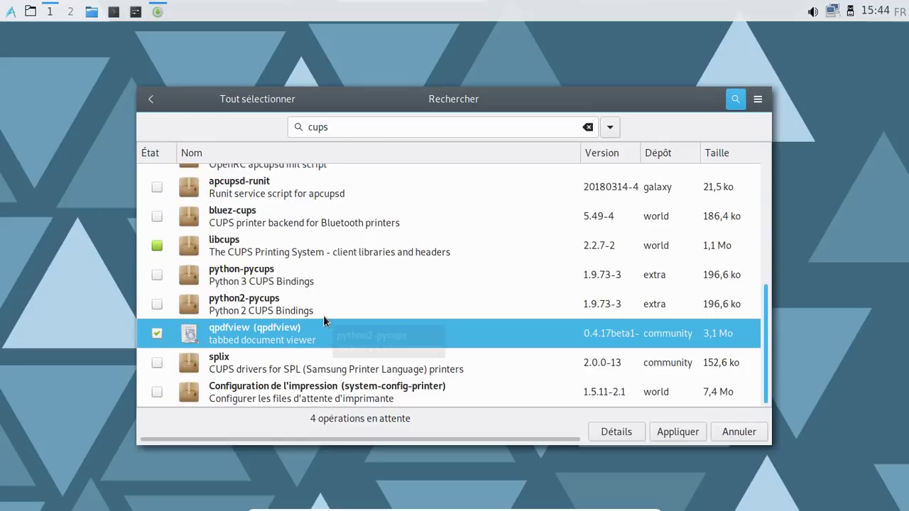
click(157, 392)
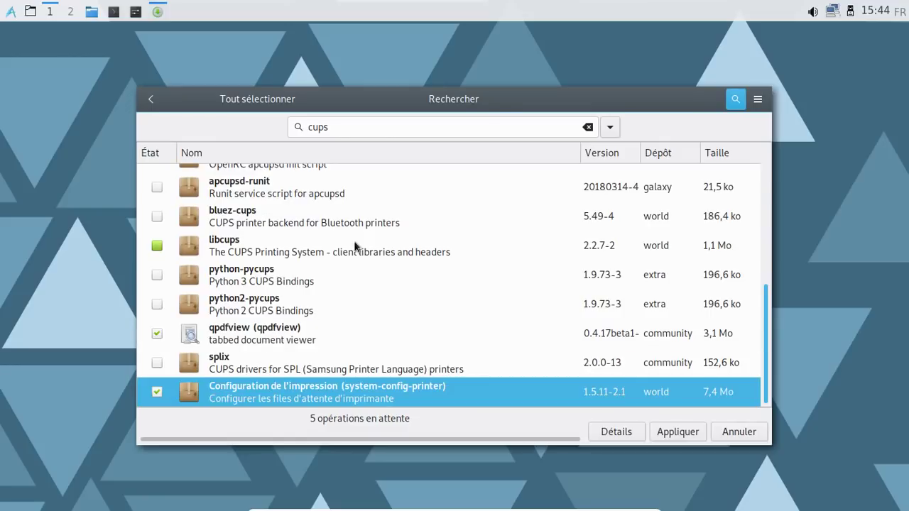
double_click(307, 128)
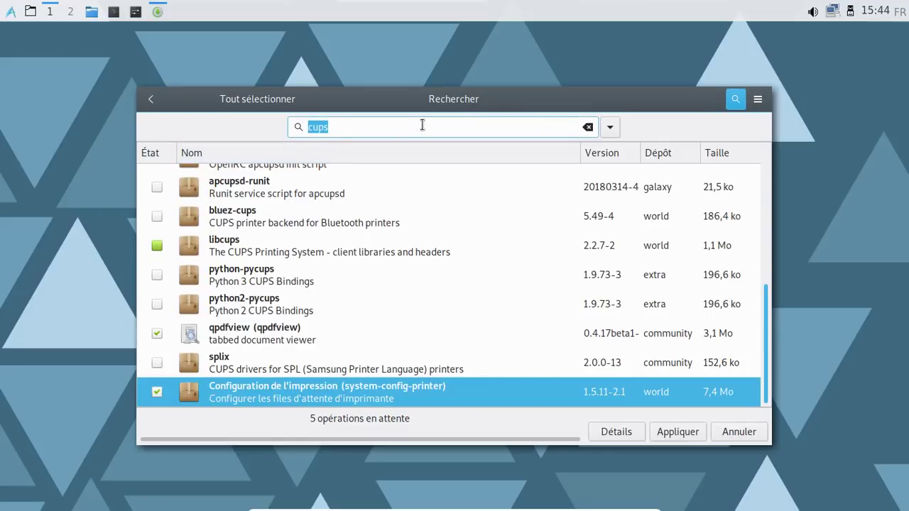
Configure the panel's audio volume widget to control PulseAudio instead of Alsa
right_click(827, 14)
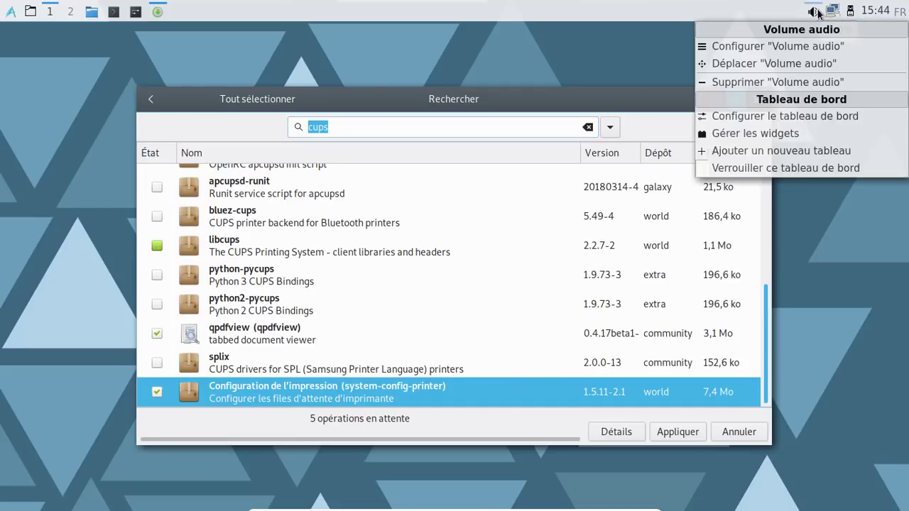
click(801, 42)
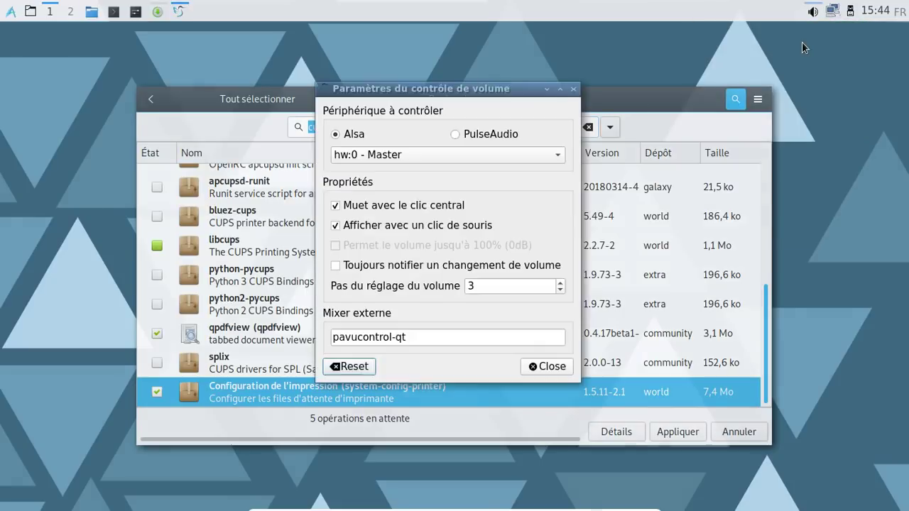
click(462, 137)
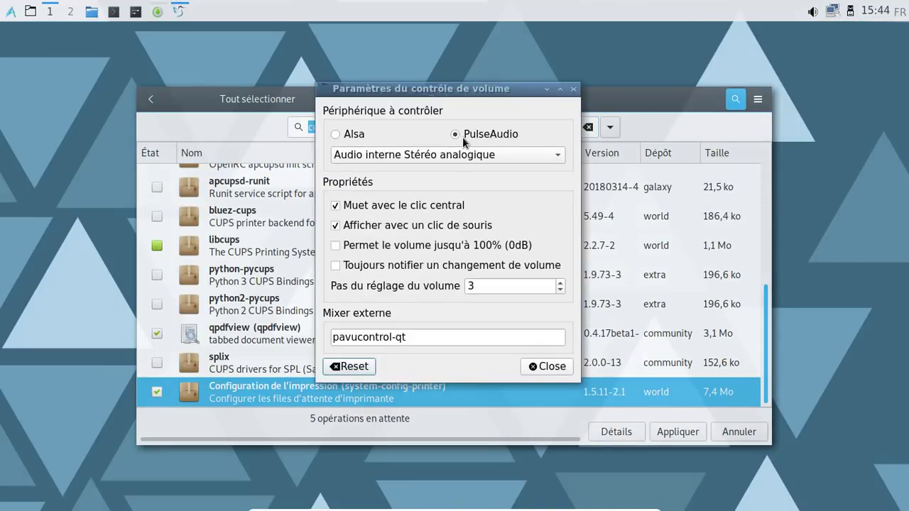
click(553, 366)
Install the marked printing packages, follow the transaction details, and dismiss the notification
click(678, 431)
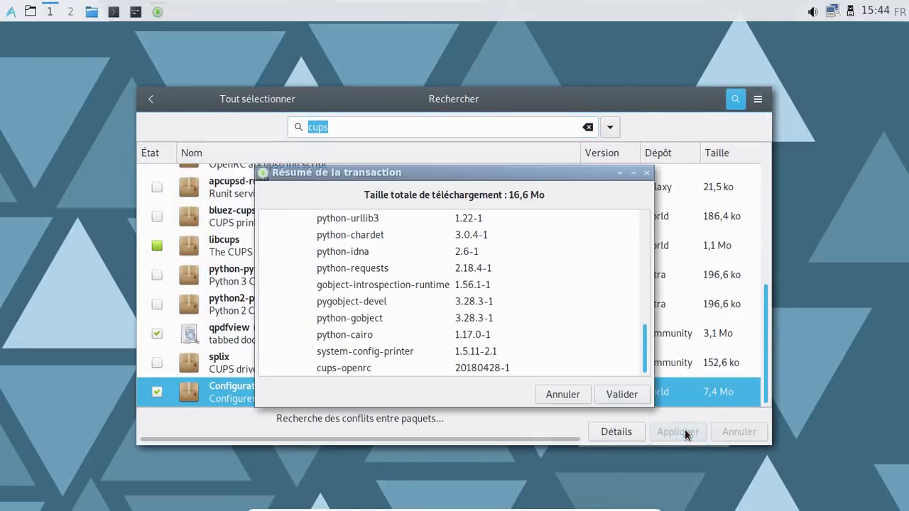
click(631, 395)
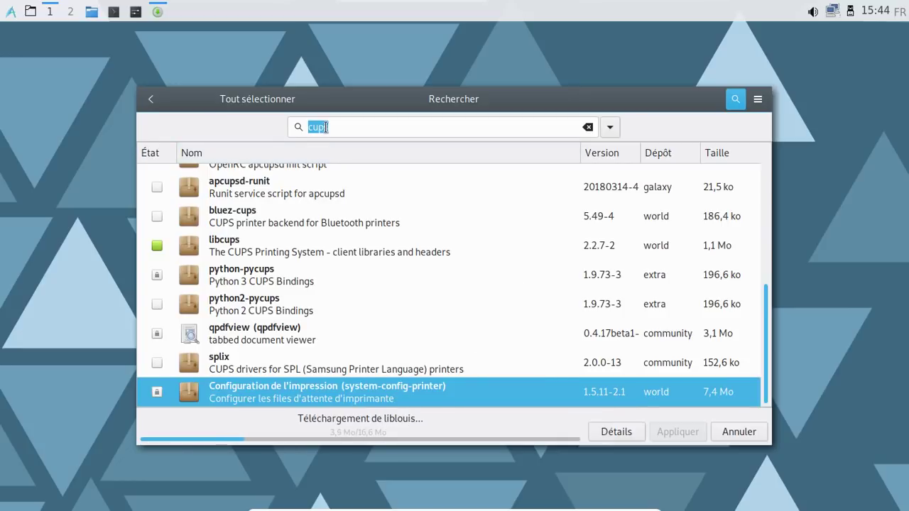
click(615, 431)
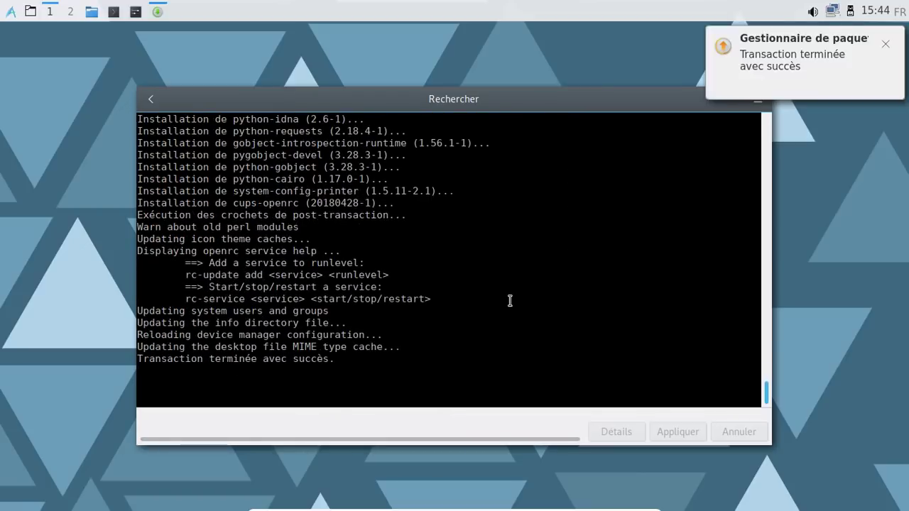
click(885, 45)
Open a terminal and run "sudo rc-update add cupsd default", authenticating with the account password
click(114, 12)
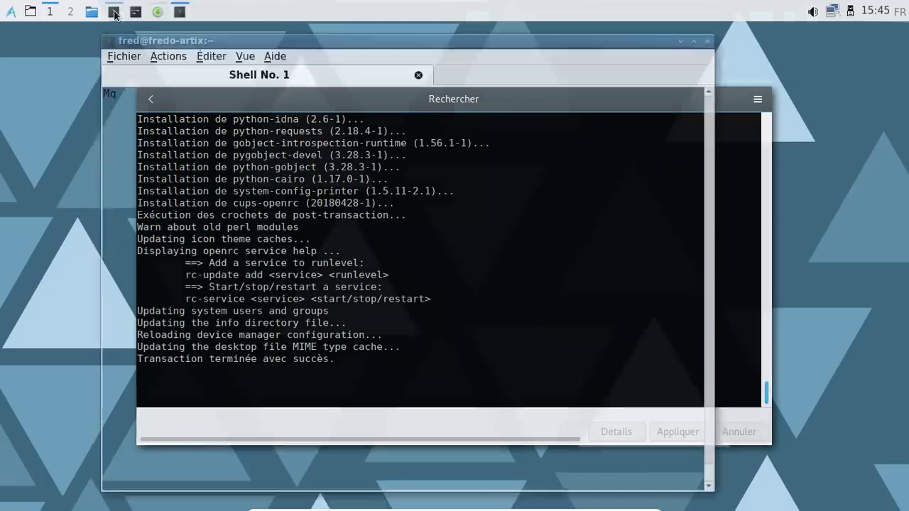
text(s)
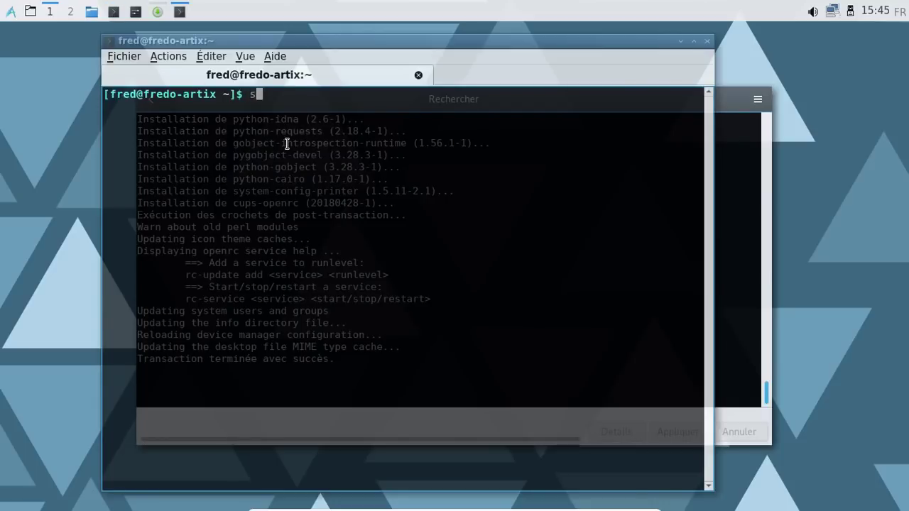
text(udo rc-update)
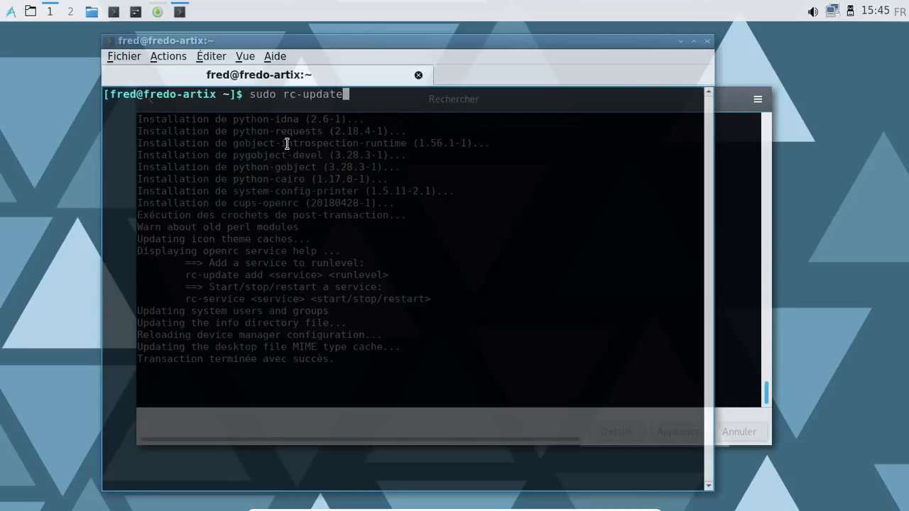
text( add cupsd default)
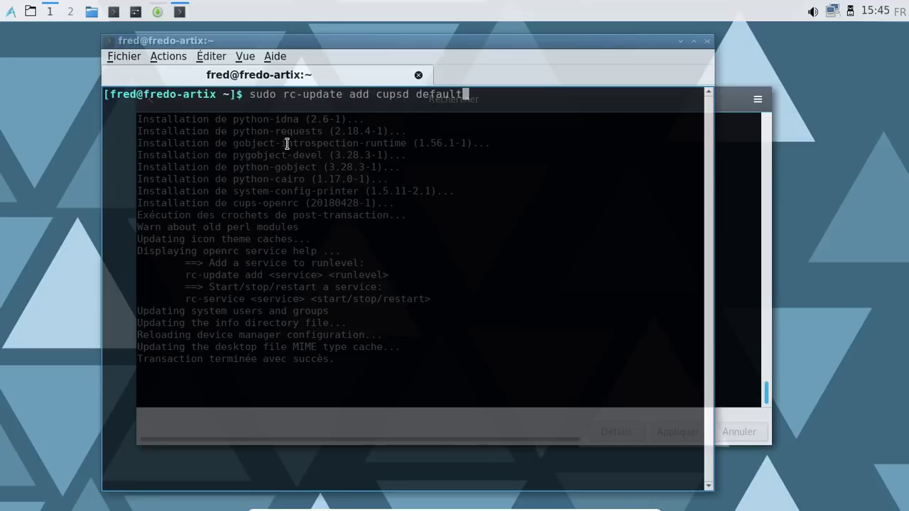
key(Return)
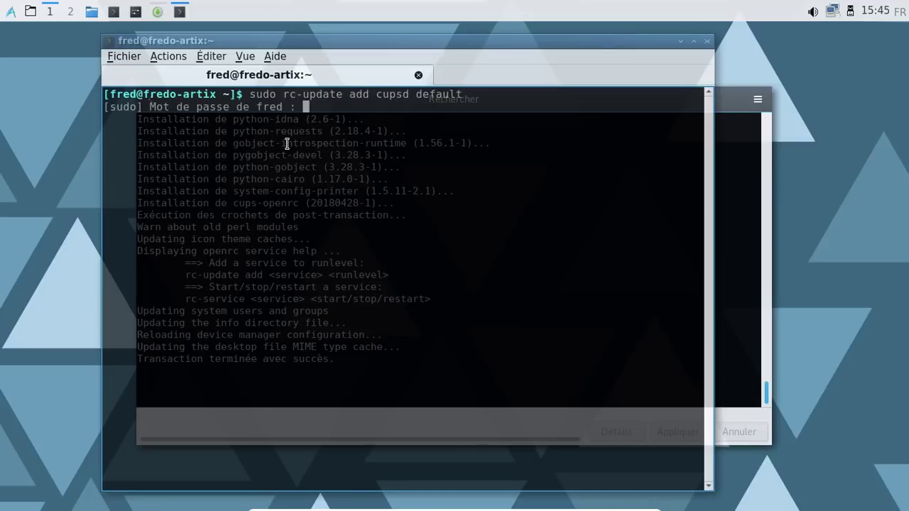
key(Return)
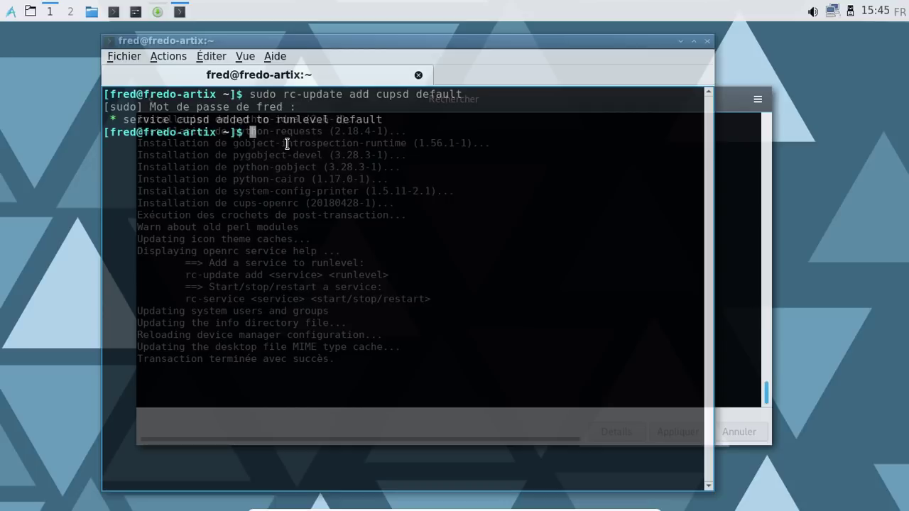
text(sudo ser)
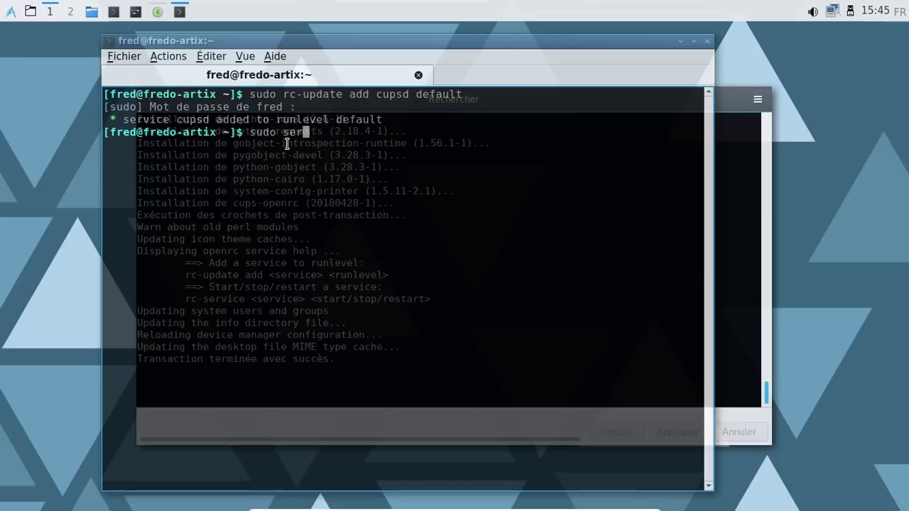
key(BackSpace)
key(BackSpace)
key(BackSpace)
key(BackSpace)
key(BackSpace)
key(BackSpace)
key(BackSpace)
key(BackSpace)
text(serv)
key(BackSpace)
key(BackSpace)
key(BackSpace)
key(BackSpace)
text(exit)
key(BackSpace)
key(BackSpace)
key(BackSpace)
key(BackSpace)
Discard the recalled rc-update command and close the terminal session with "exit"
key(Up)
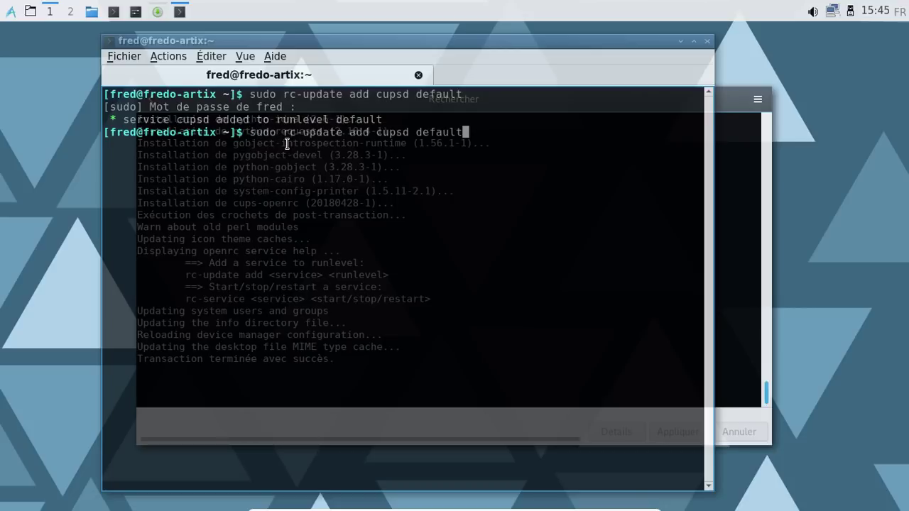
key(BackSpace)
key(BackSpace)
key(BackSpace)
key(BackSpace)
key(BackSpace)
key(BackSpace)
key(BackSpace)
key(BackSpace)
key(BackSpace)
key(BackSpace)
key(BackSpace)
key(BackSpace)
key(BackSpace)
key(BackSpace)
key(BackSpace)
key(BackSpace)
key(BackSpace)
key(BackSpace)
key(BackSpace)
key(BackSpace)
text(exit)
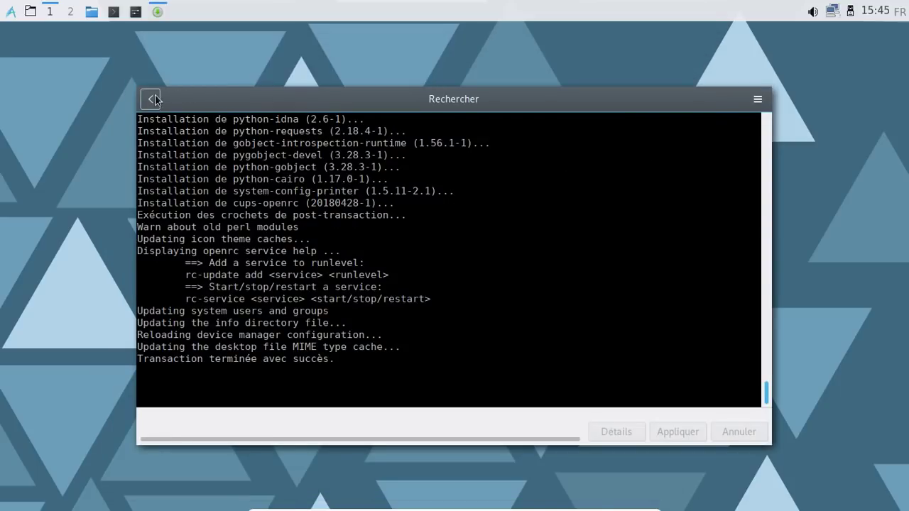
Return to the package search results and search for "gstreamer" to examine the matching packages
click(152, 98)
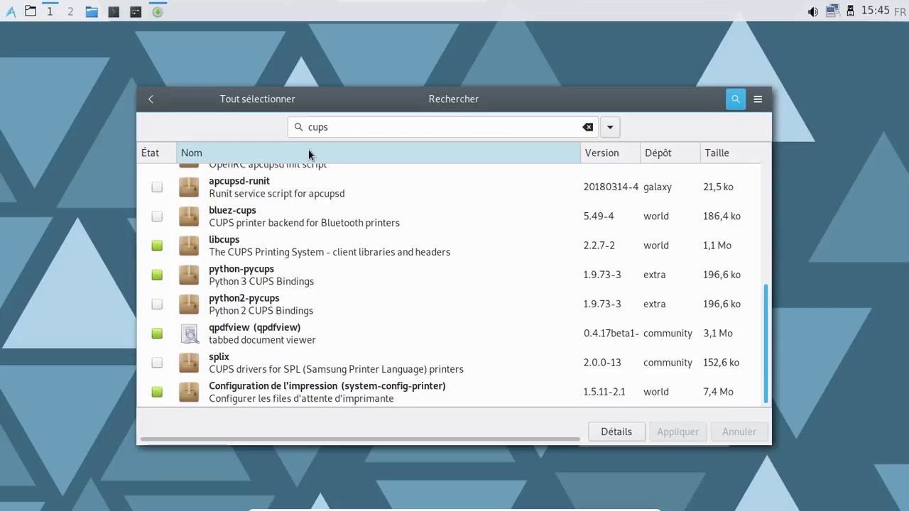
click(375, 132)
key(ctrl+a)
text(gst)
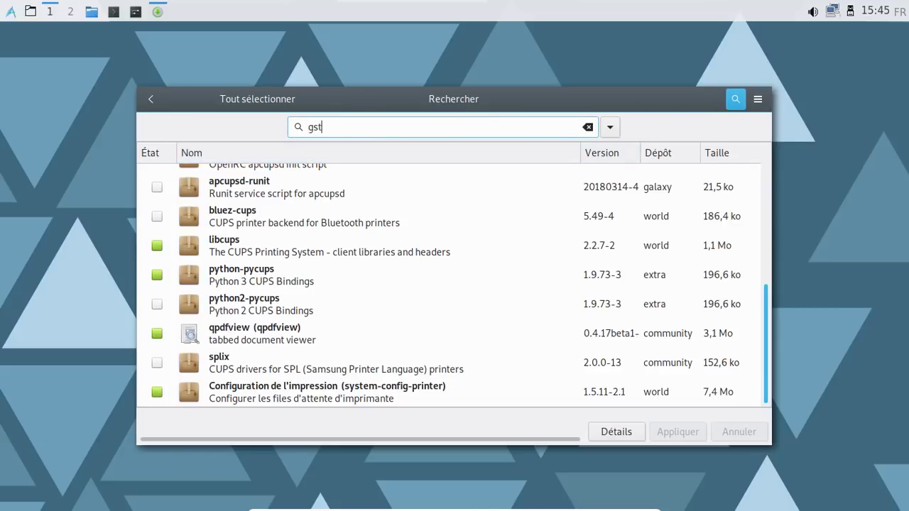
text(reamer)
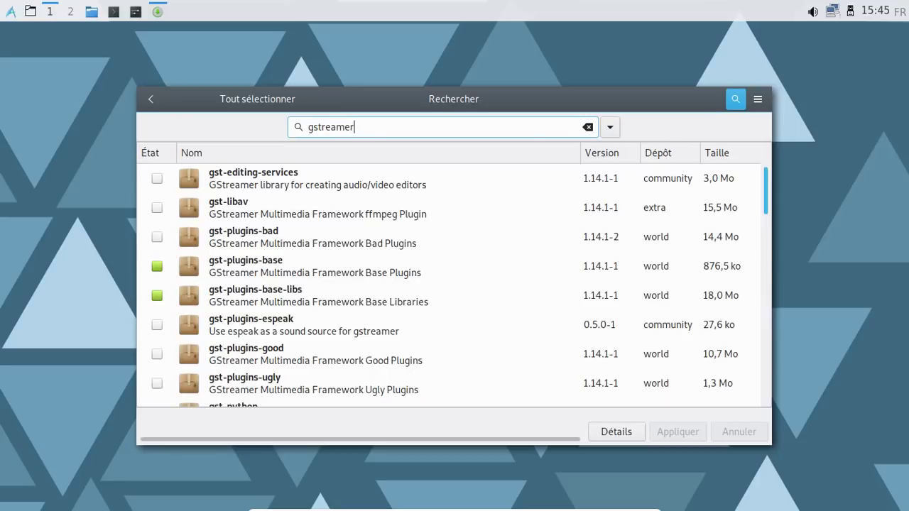
scroll(341, 252, down, 5)
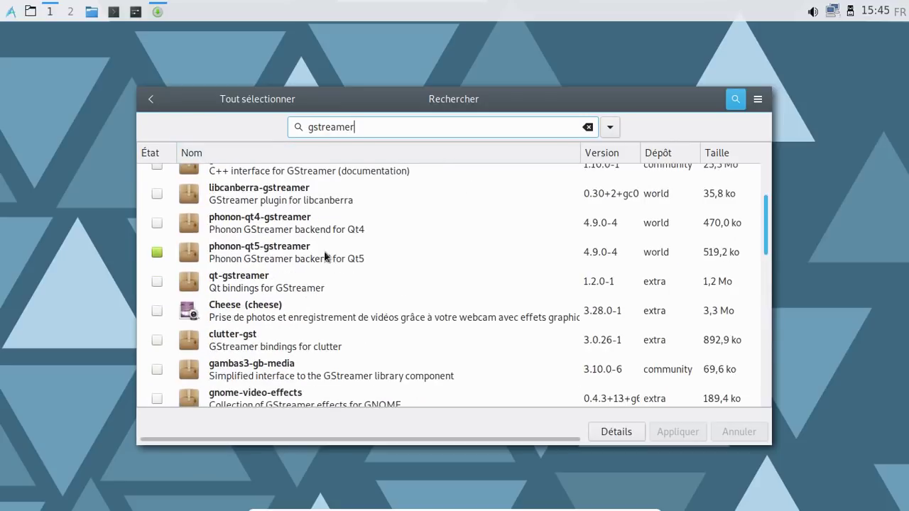
scroll(330, 264, up, 5)
Change the search to "gst-" and mark gst-libav, gst-plugins-bad, gst-plugins-good and gst-plugins-ugly for installation
key(BackSpace)
key(BackSpace)
key(BackSpace)
key(BackSpace)
key(BackSpace)
key(BackSpace)
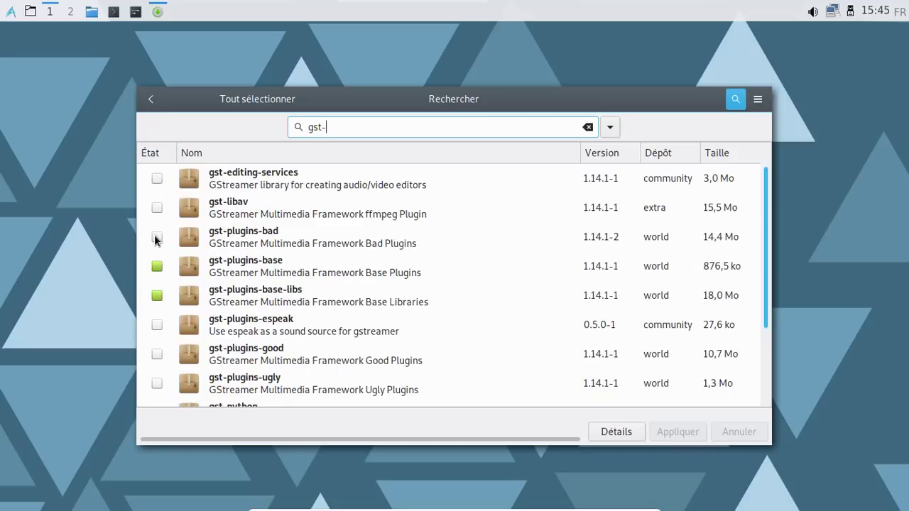
click(156, 237)
click(157, 354)
click(157, 383)
scroll(313, 323, down, 2)
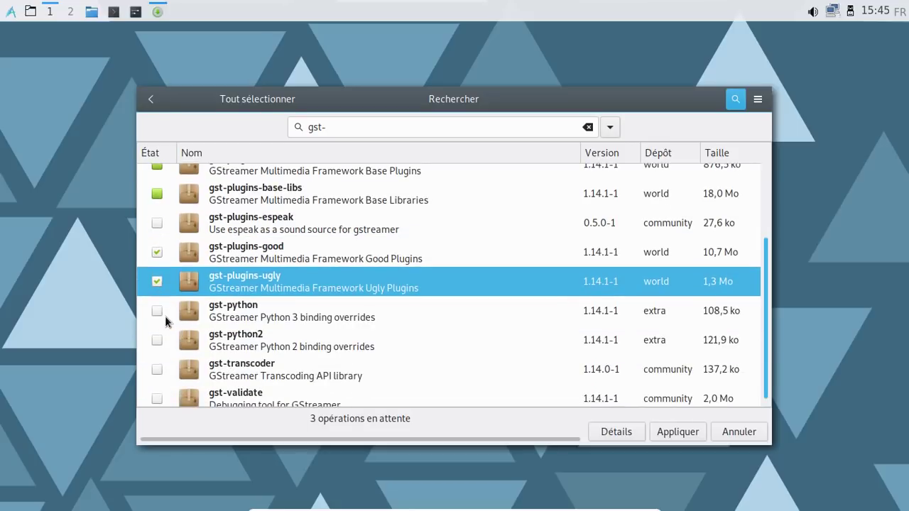
scroll(167, 316, up, 3)
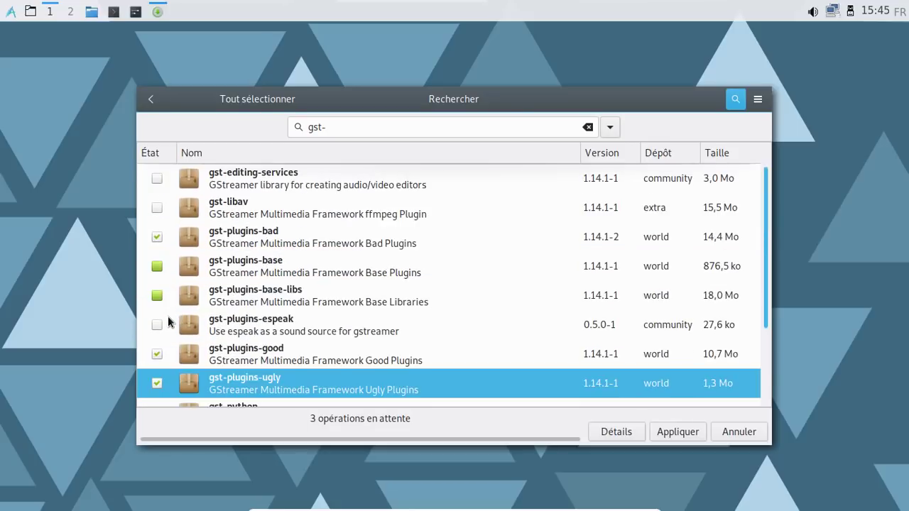
click(161, 209)
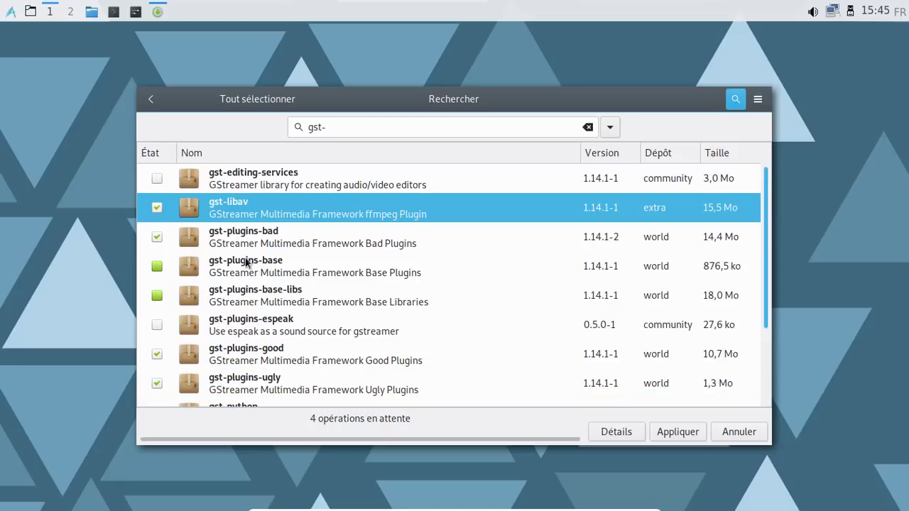
Install the marked GStreamer packages with their dependencies, check the download details, and return to the package list
click(675, 428)
click(619, 306)
click(619, 306)
click(619, 306)
click(617, 305)
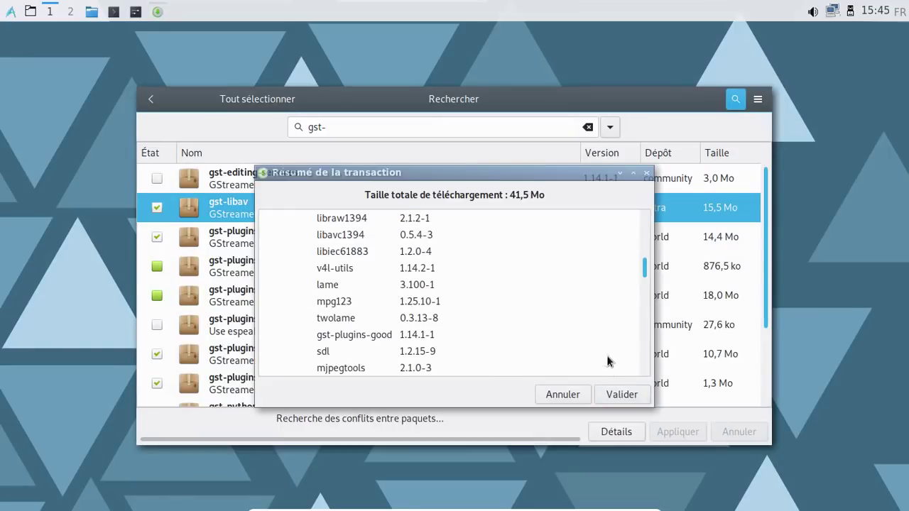
click(614, 391)
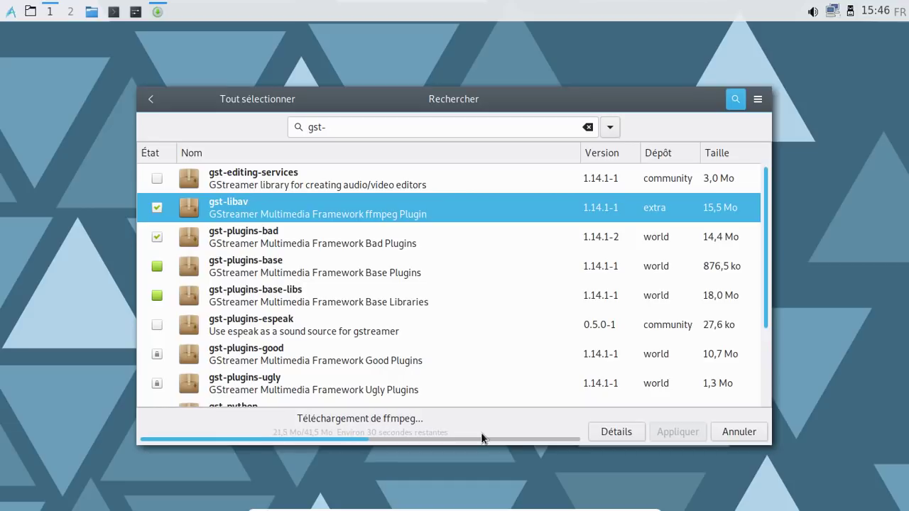
click(610, 434)
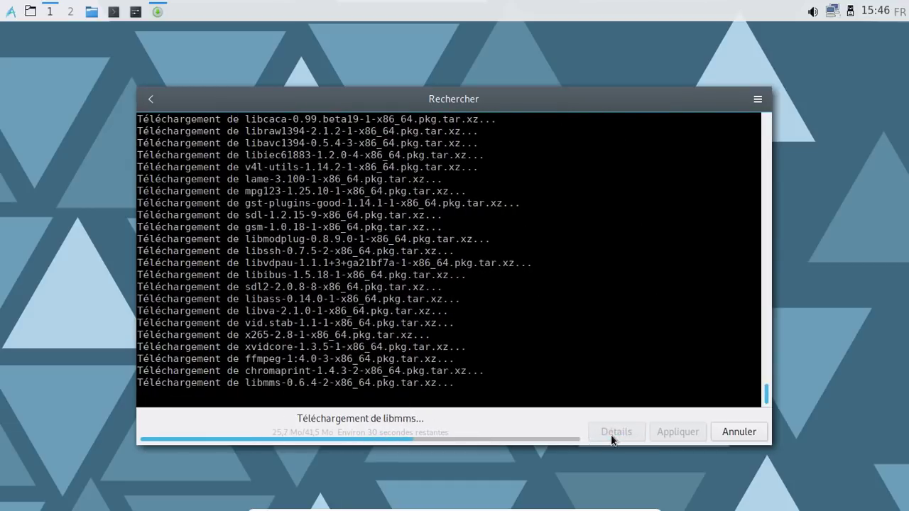
click(153, 101)
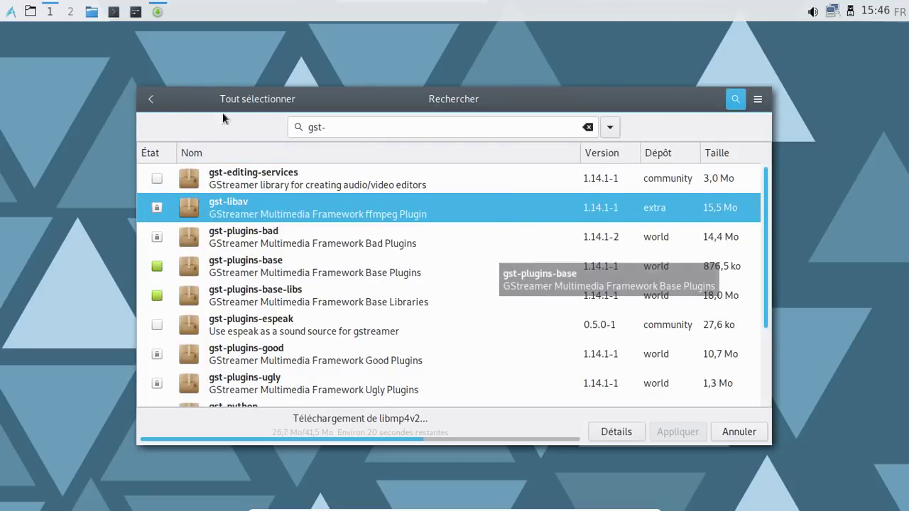
Look through the Bureautique, Outils système and Préférences application categories for the newly installed printing tools
click(10, 12)
mouse_move(53, 51)
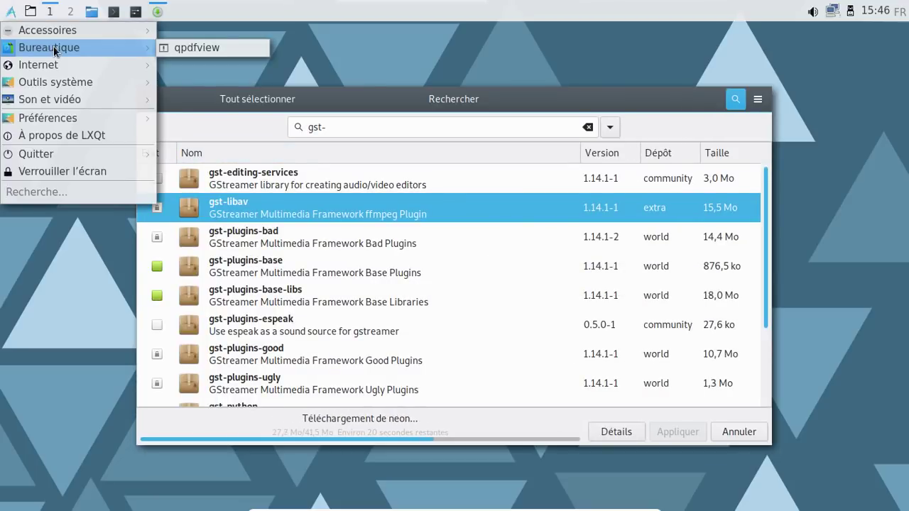
mouse_move(57, 81)
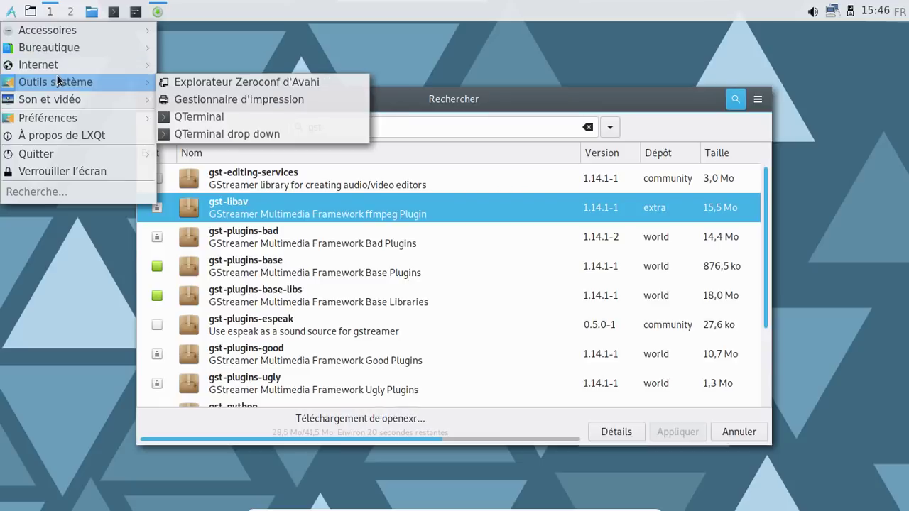
mouse_move(66, 121)
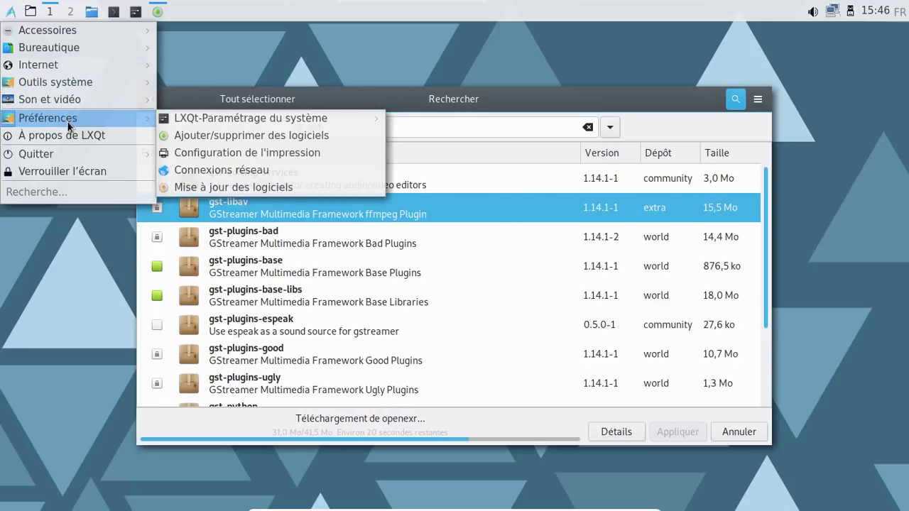
click(365, 92)
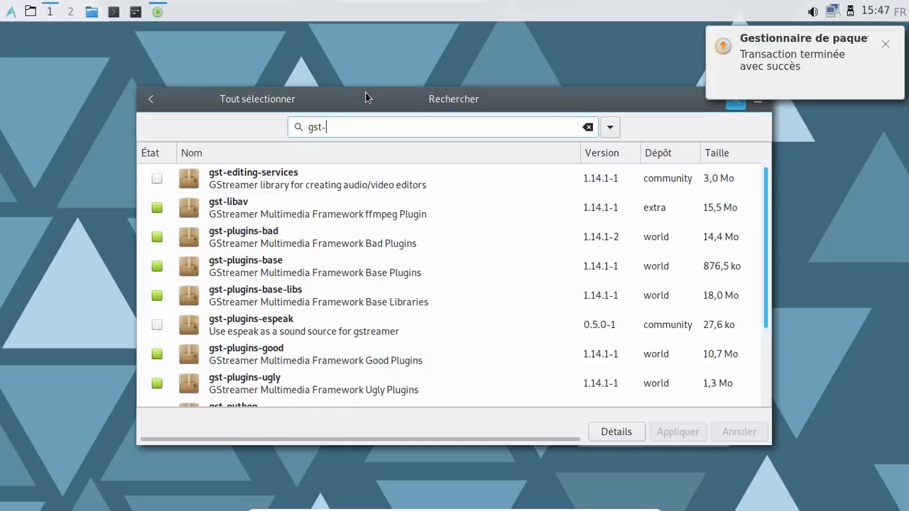
Search for "firefox" and mark firefox and its French language pack firefox-i18n-fr for installation
key(BackSpace)
key(BackSpace)
key(BackSpace)
key(BackSpace)
text(firefox)
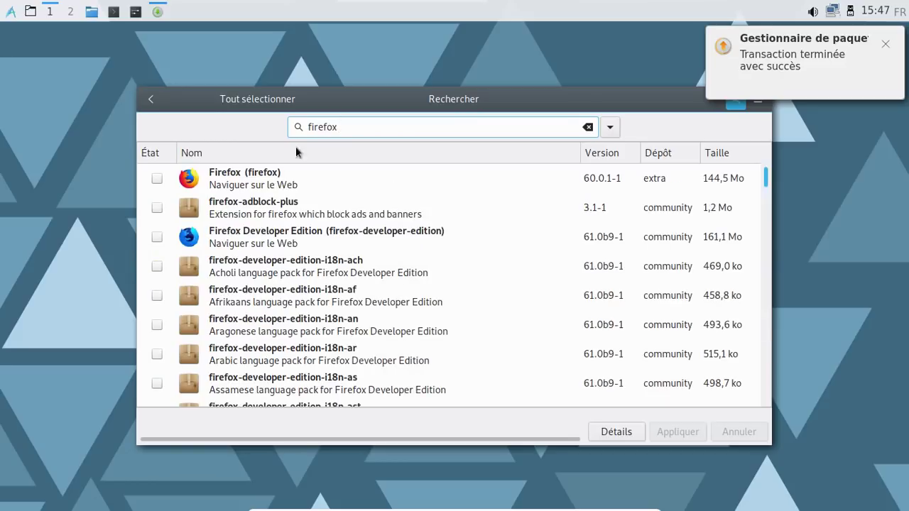
click(156, 179)
scroll(368, 244, down, 3)
scroll(368, 245, down, 15)
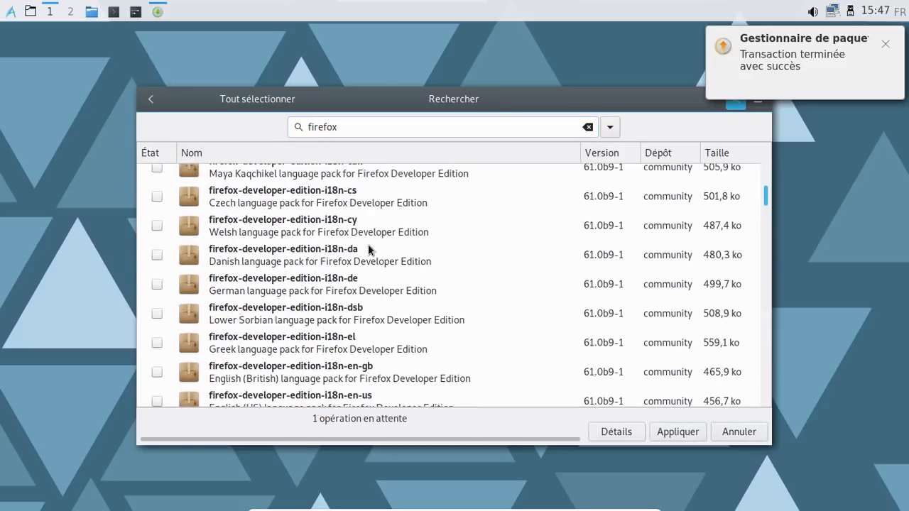
scroll(368, 244, down, 16)
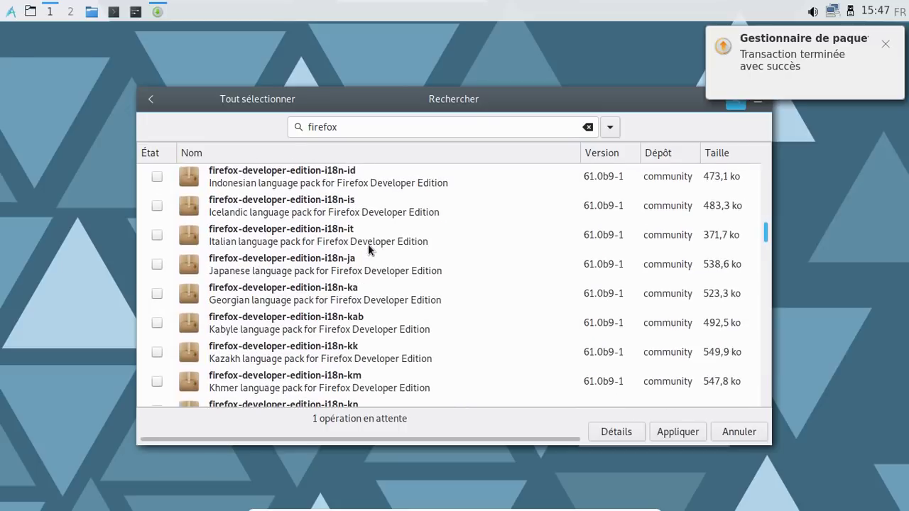
scroll(368, 245, down, 16)
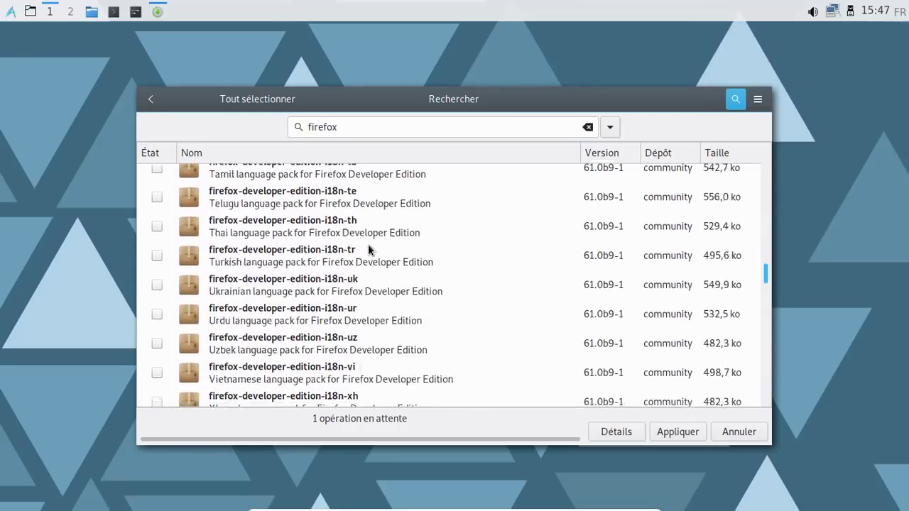
scroll(368, 245, down, 8)
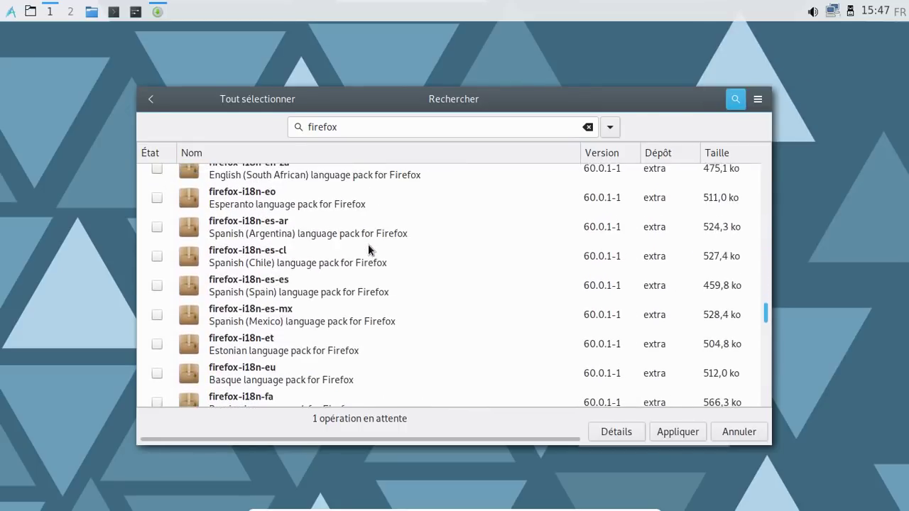
click(157, 286)
Install the marked Firefox packages, confirming the transaction summary, and dismiss the completion notification
click(671, 430)
click(606, 306)
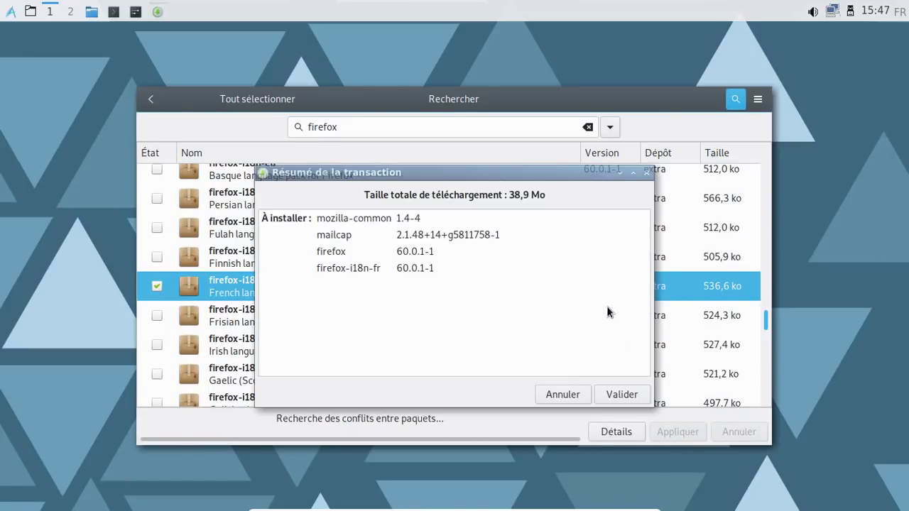
click(626, 396)
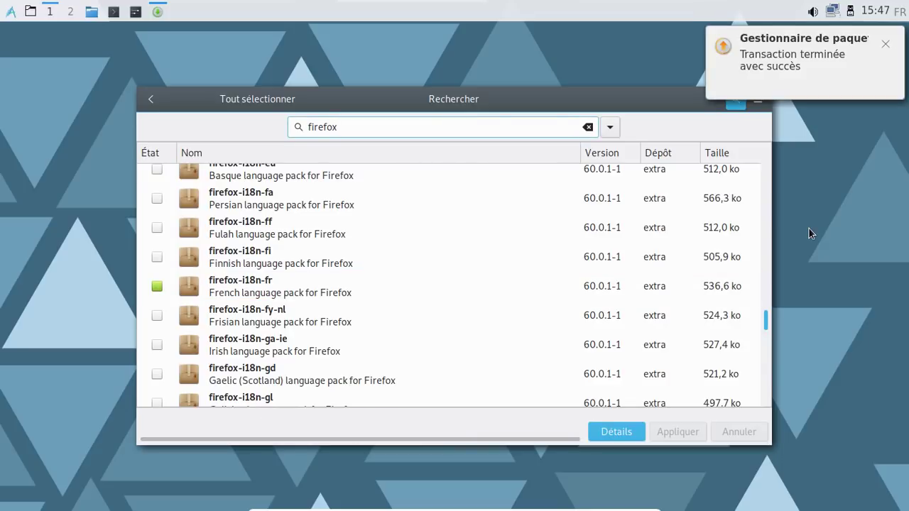
click(884, 44)
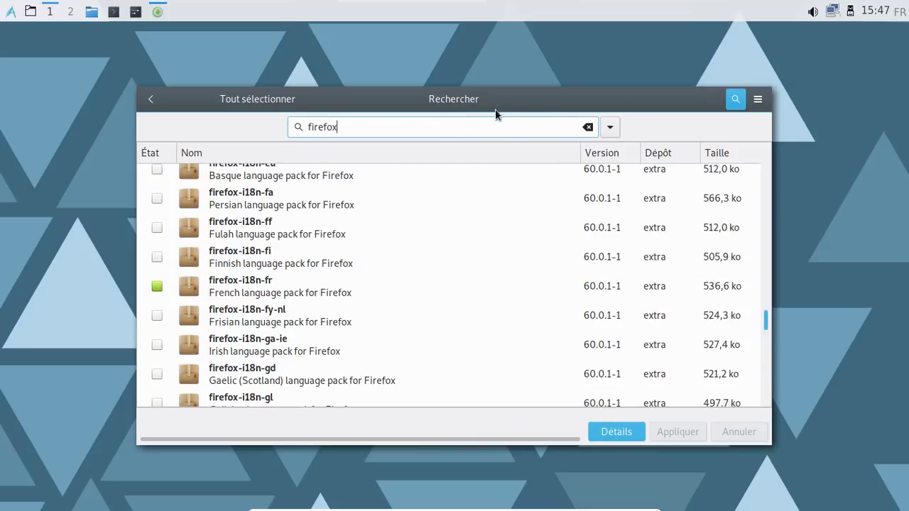
Check the Pamac version information from the main package view, then close the package manager
click(149, 98)
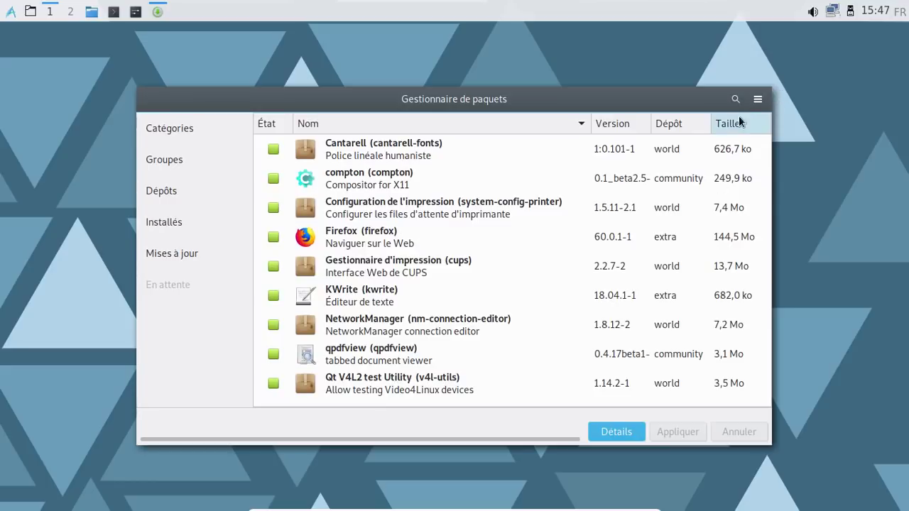
click(764, 99)
click(676, 223)
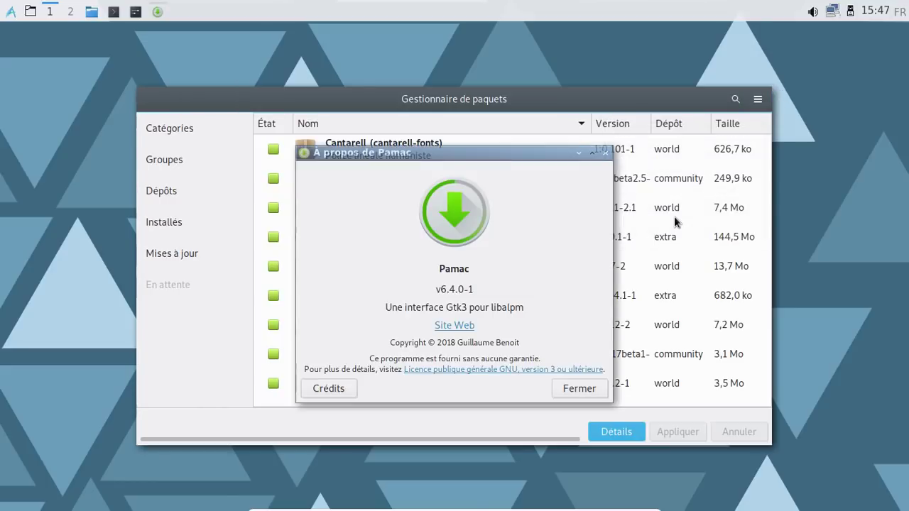
click(603, 152)
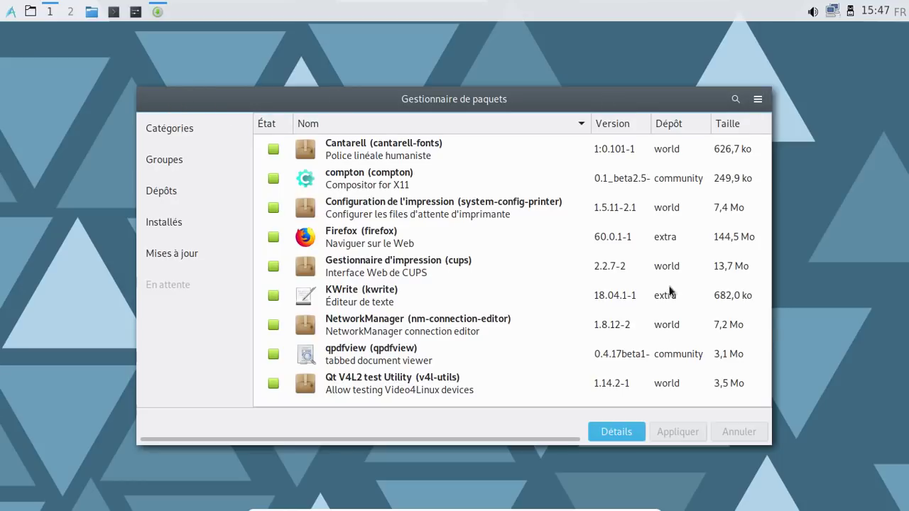
key(alt+F4)
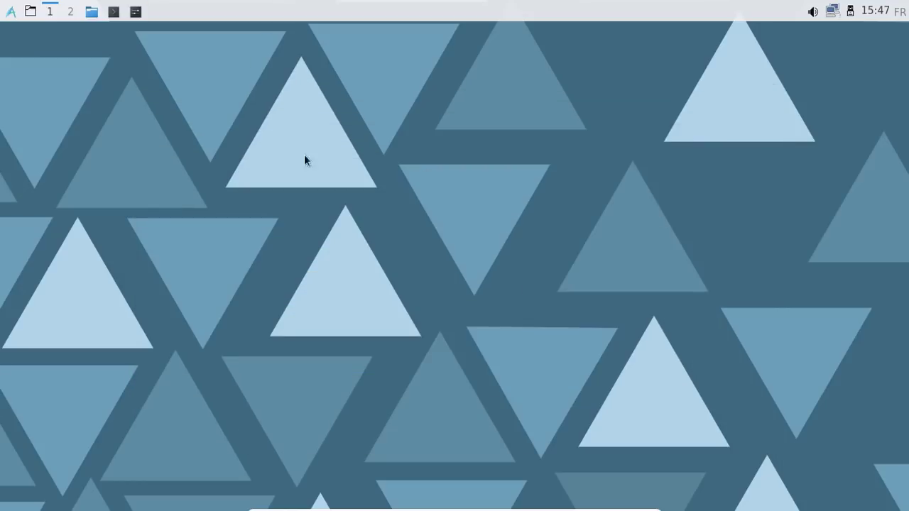
Restart the computer from the LXQt desktop and confirm the restart
click(11, 13)
mouse_move(97, 160)
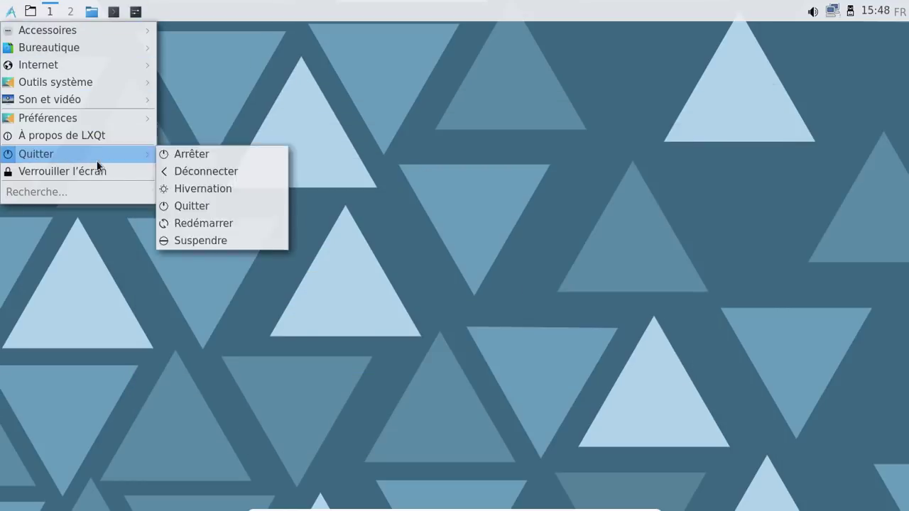
click(199, 220)
click(525, 273)
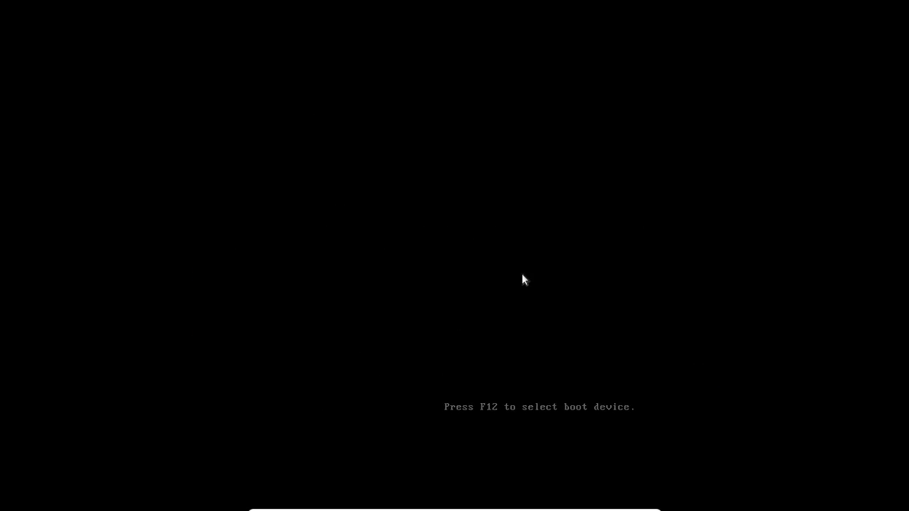
Boot the installed system and log in to the LXQt Desktop session with the account password
key(Return)
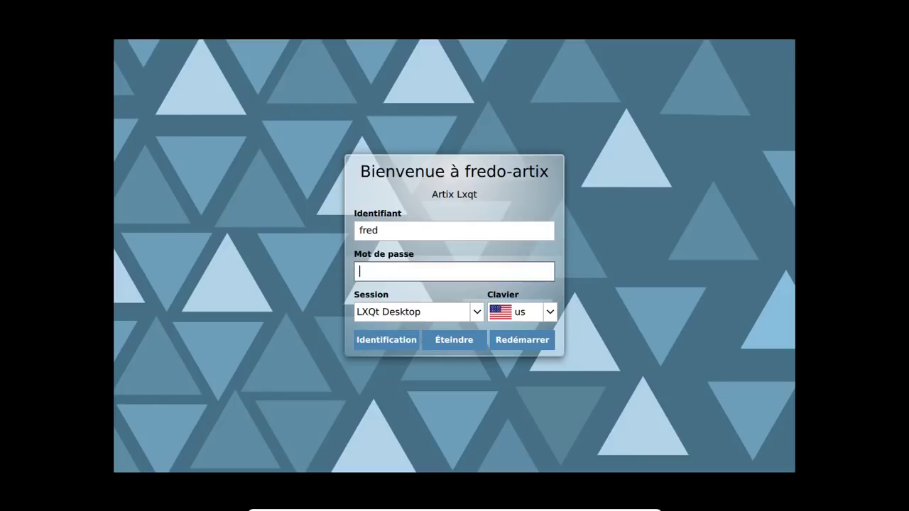
text(********)
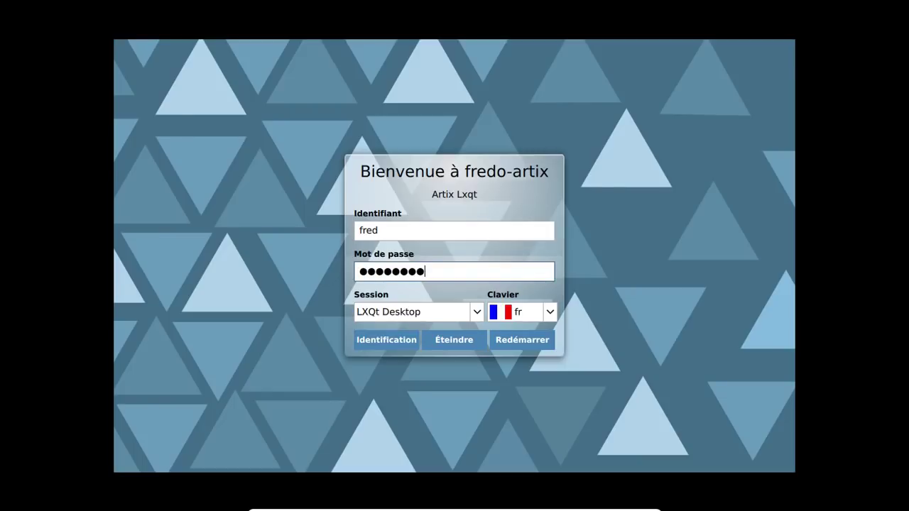
key(Return)
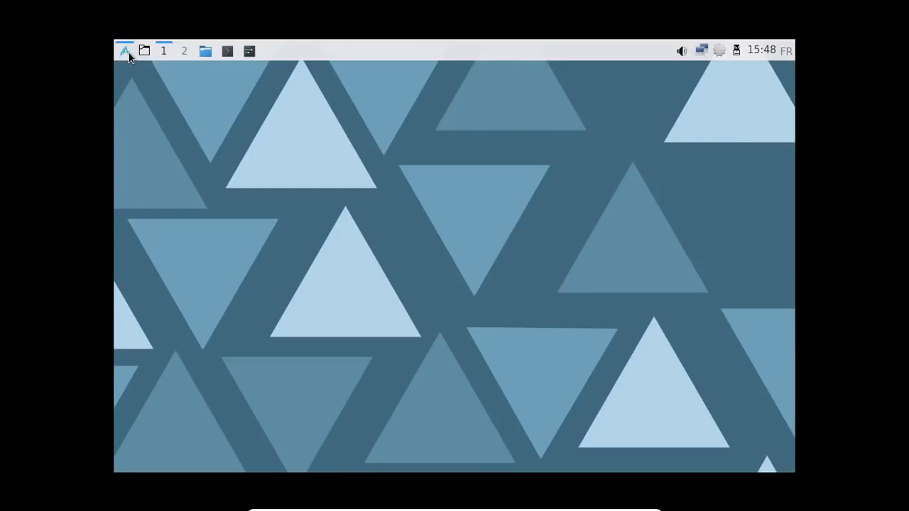
Change the VGA-1 monitor's resolution in the LXQt display settings, apply and confirm it, and close the settings
click(129, 53)
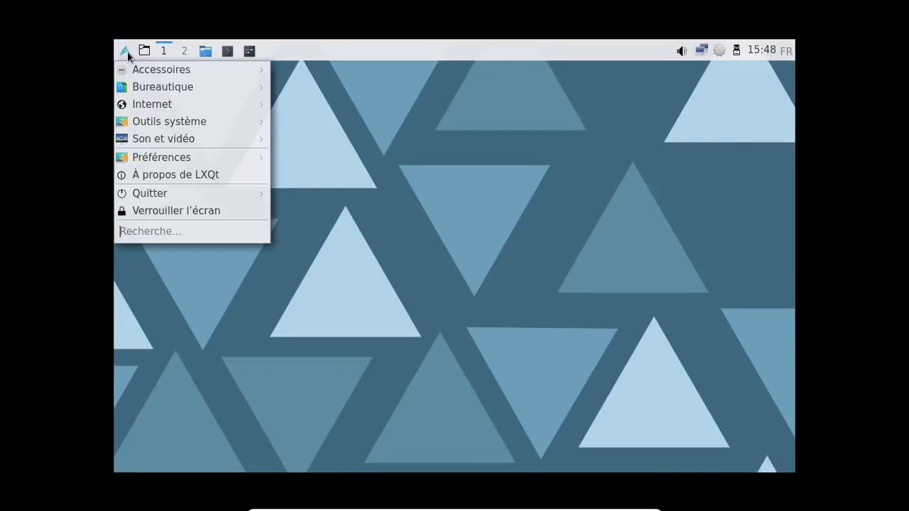
mouse_move(196, 125)
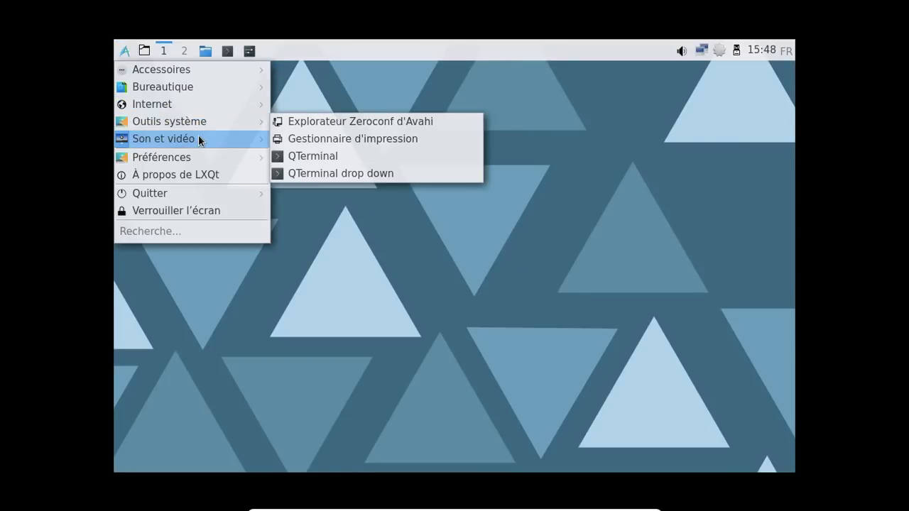
mouse_move(203, 157)
mouse_move(349, 165)
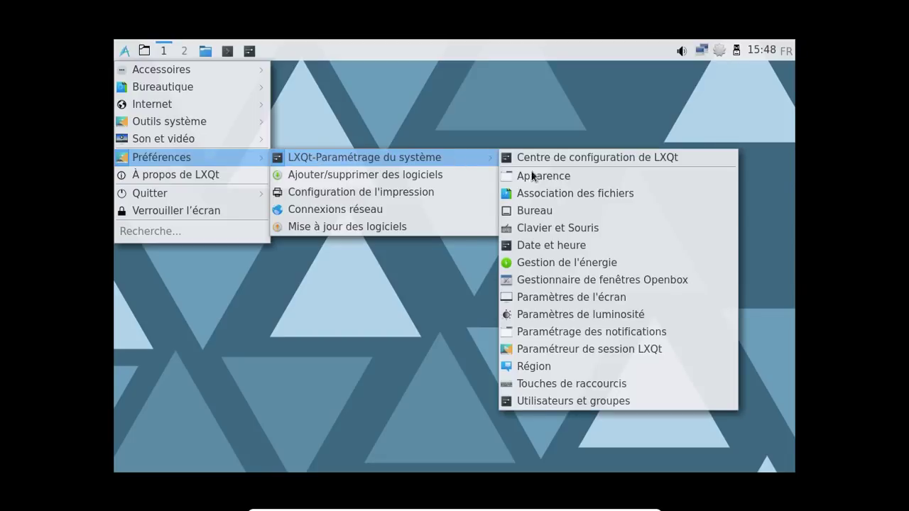
click(556, 298)
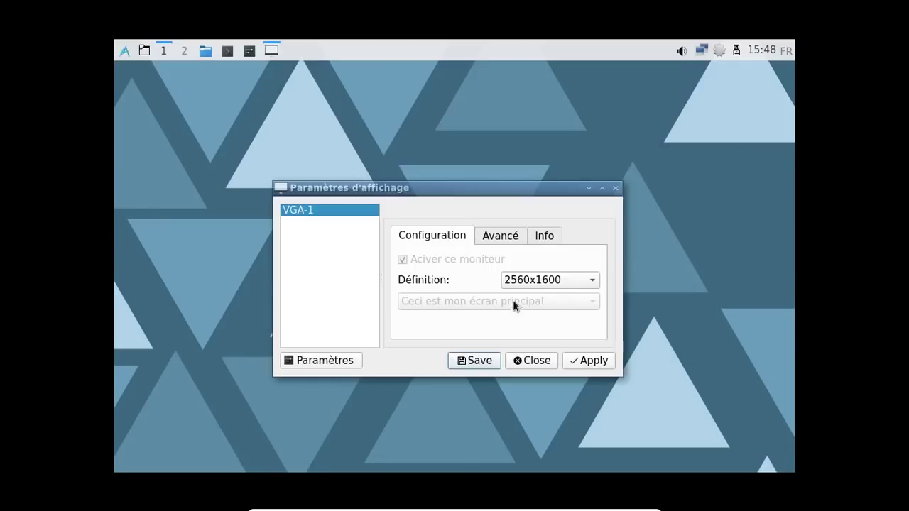
click(553, 283)
click(532, 326)
click(571, 362)
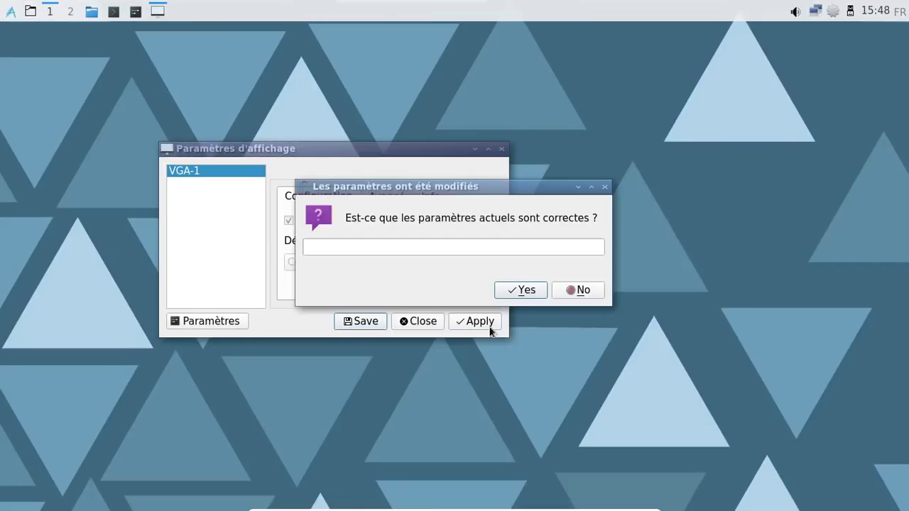
click(518, 291)
click(415, 320)
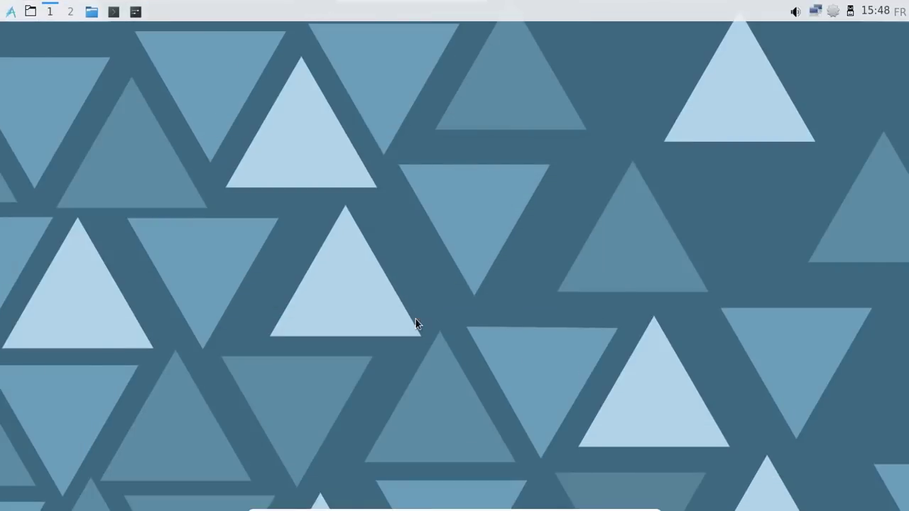
Launch Firefox, check its French first-run page, and restore the browser window from its maximized size
click(11, 11)
mouse_move(27, 52)
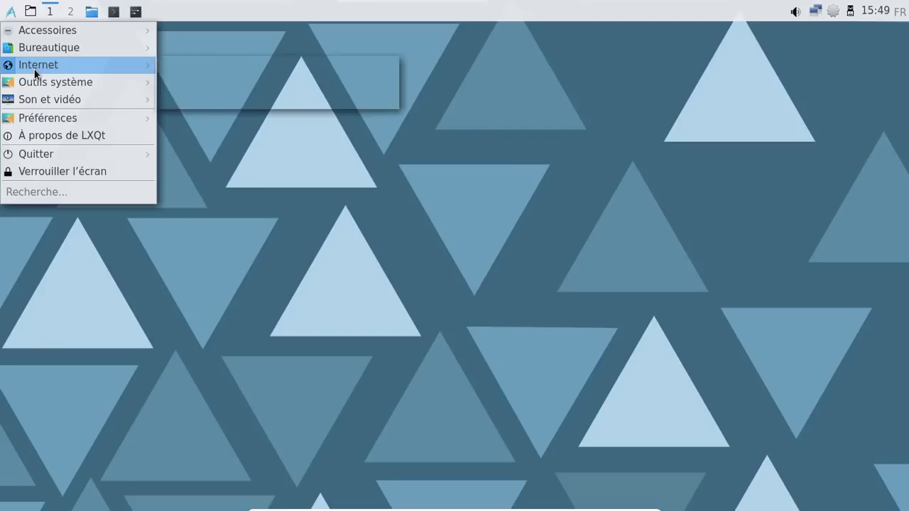
click(228, 97)
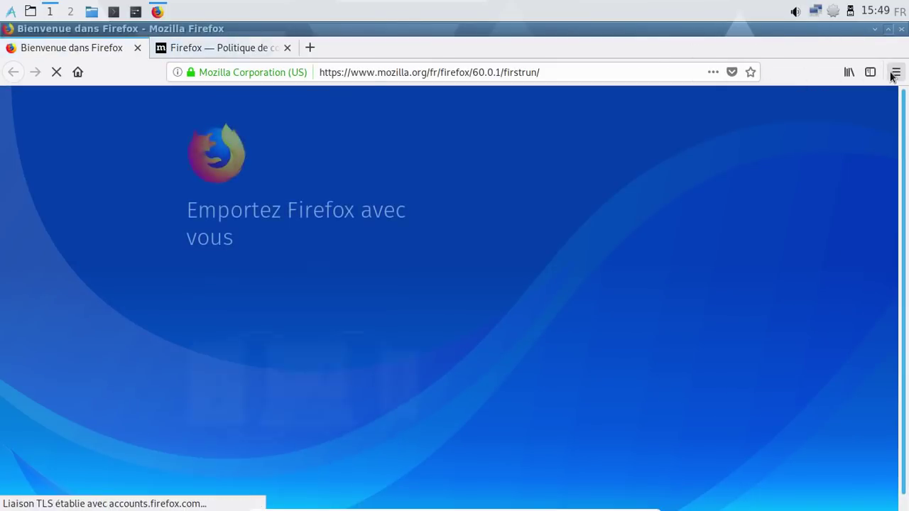
click(895, 72)
click(895, 72)
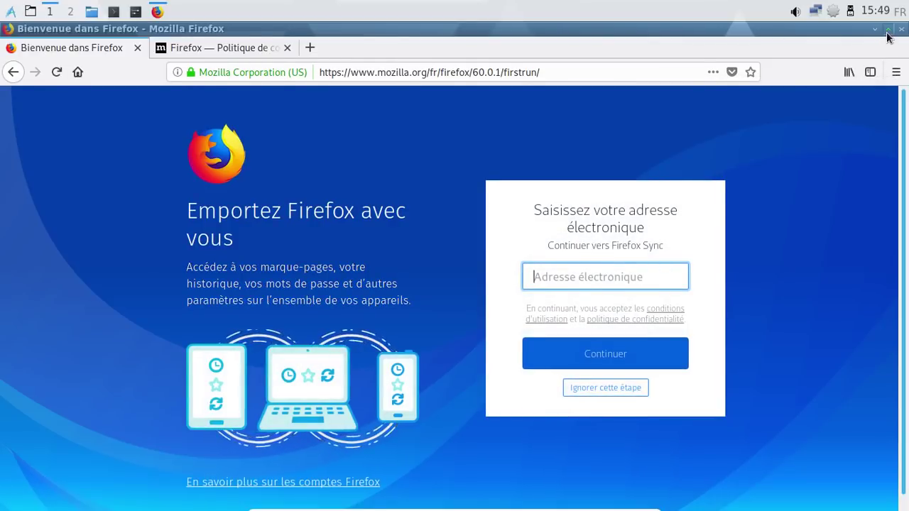
click(888, 29)
Load localhost:631 in a new browser tab to check the CUPS web interface, then close the tab and Firefox
click(357, 64)
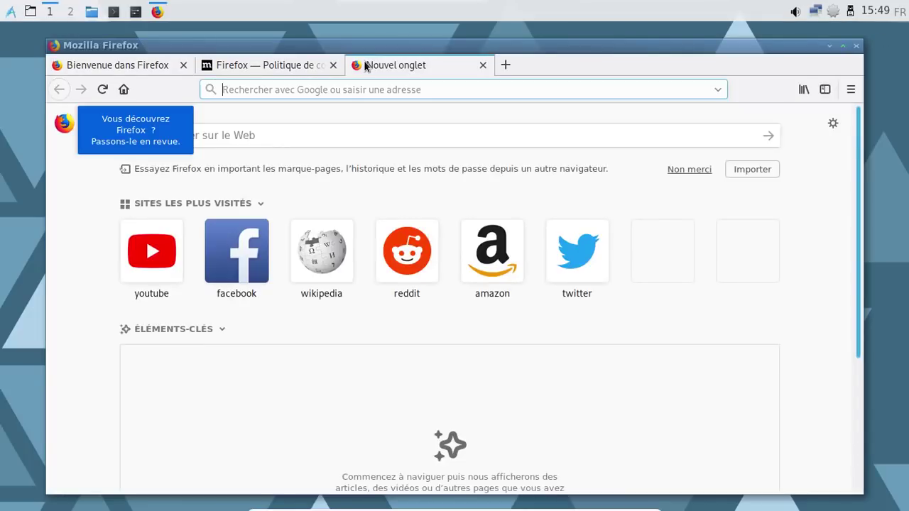
text(localhg)
key(BackSpace)
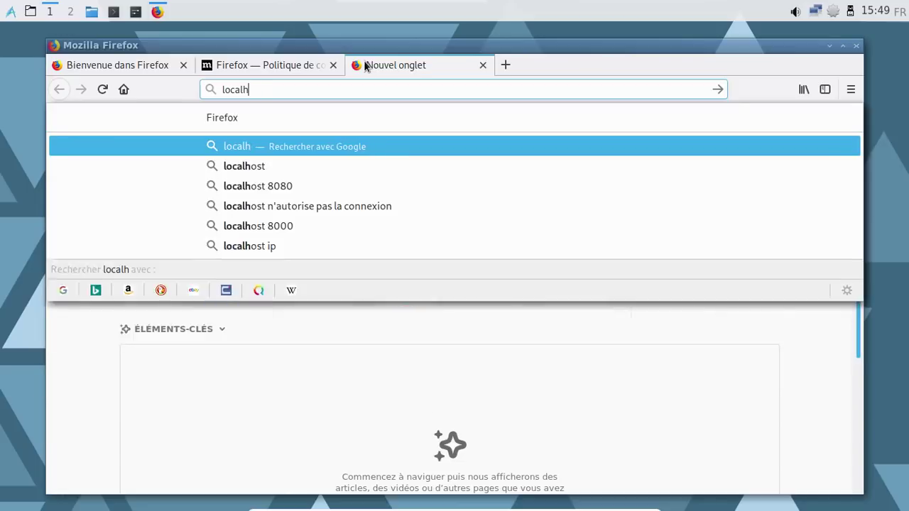
text(ost:)
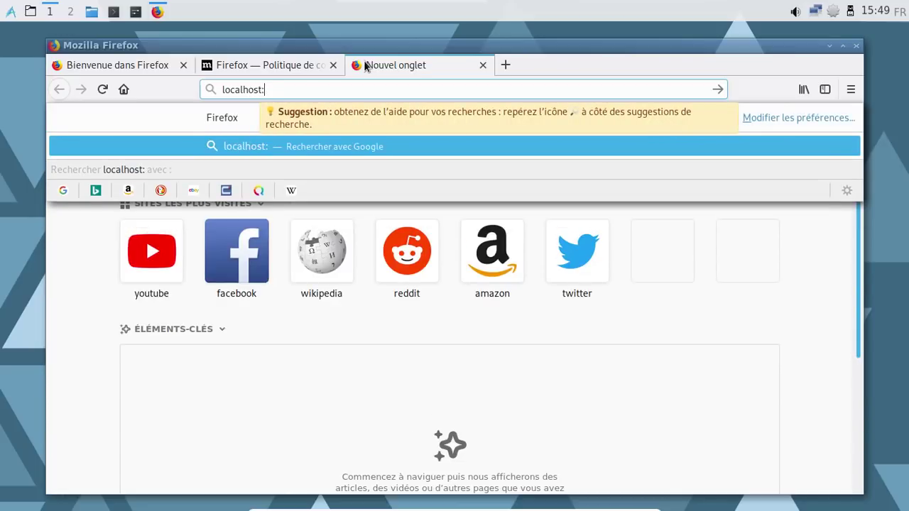
text(631)
key(Return)
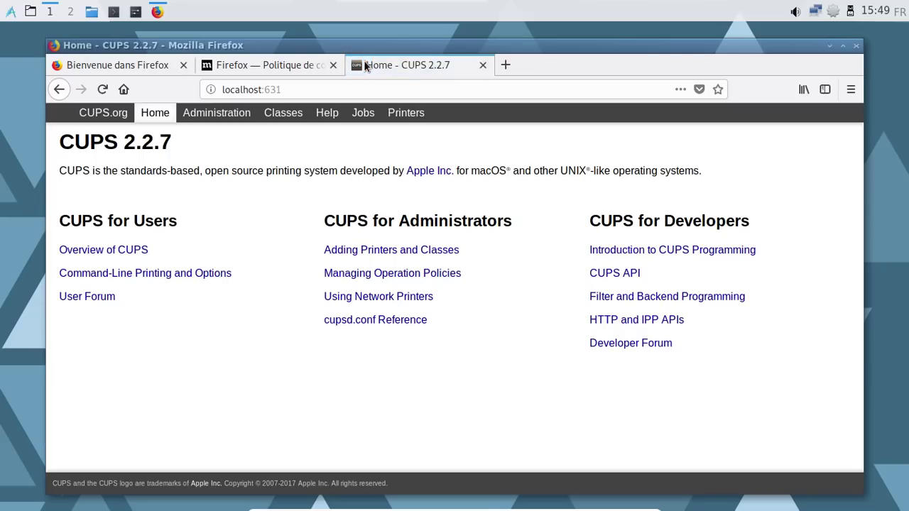
click(483, 65)
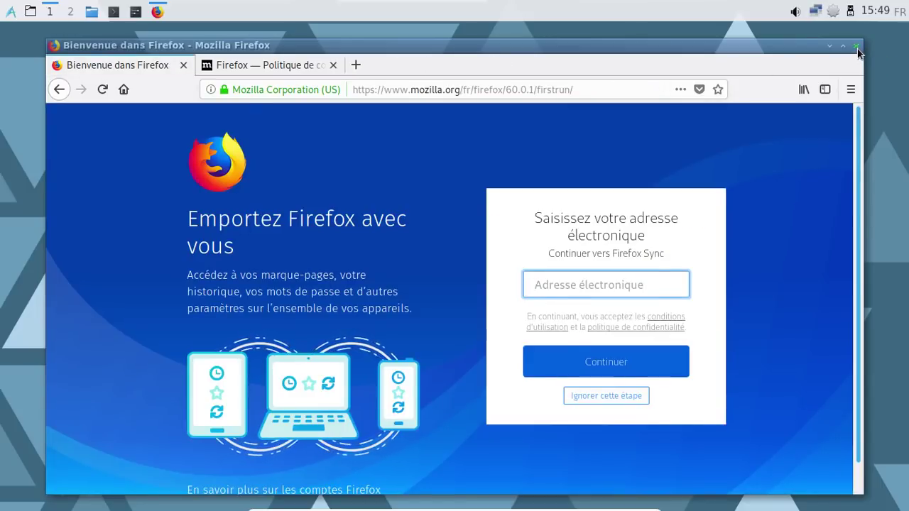
click(857, 48)
click(623, 304)
Open the Pamac package manager and search for libreoffice-fresh
right_click(833, 15)
click(816, 30)
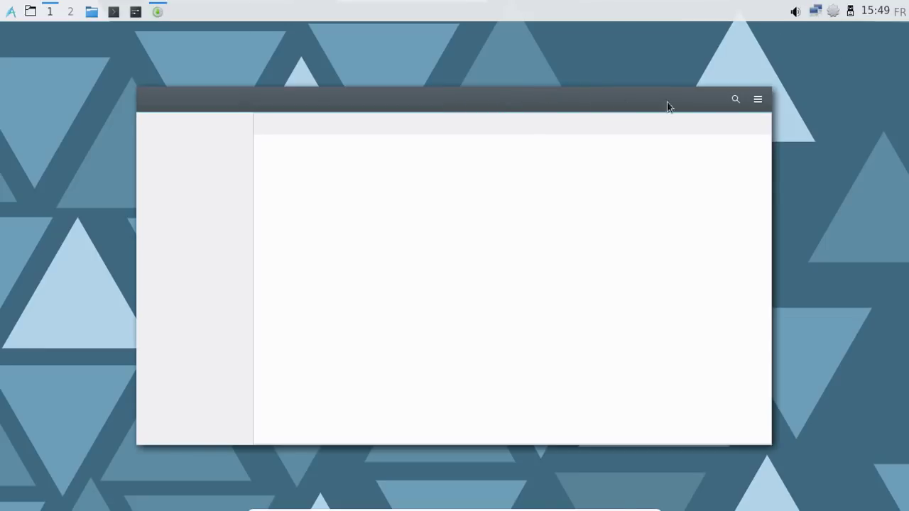
click(734, 100)
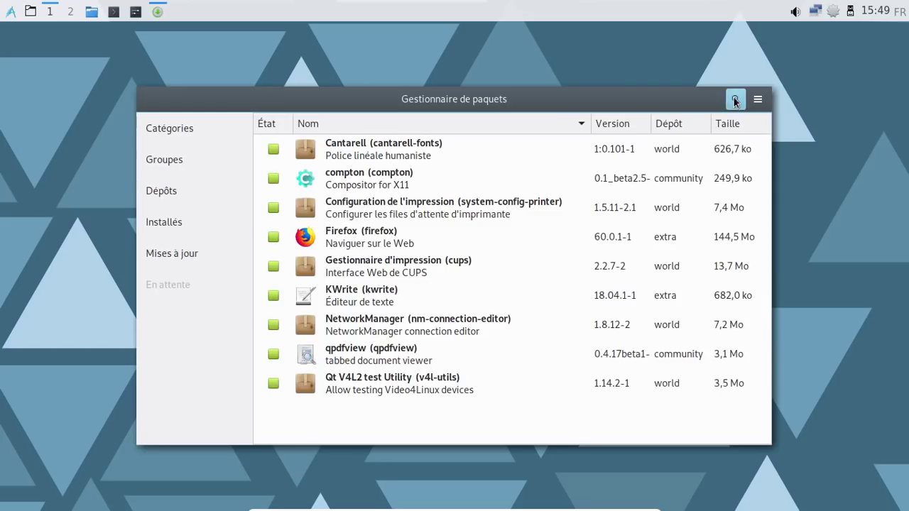
text(libreoffice-fresh)
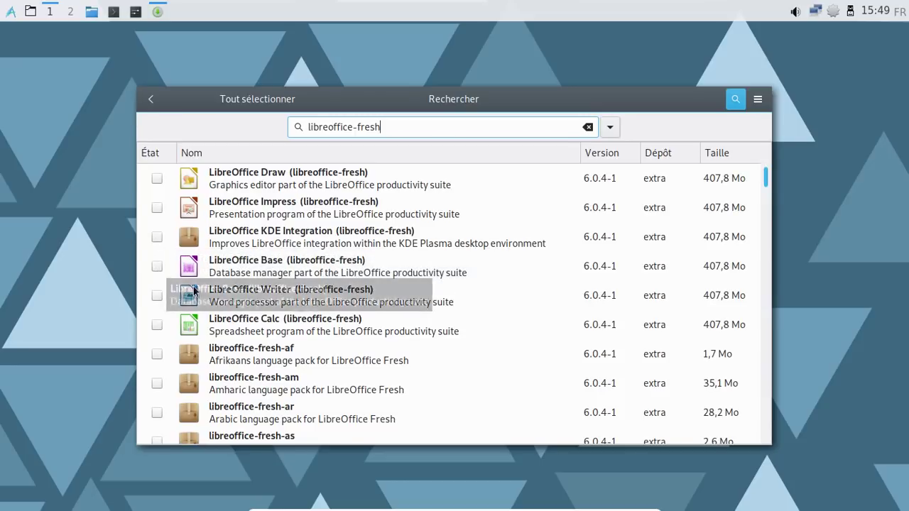
Mark the French language pack libreoffice-fresh-fr and the main libreoffice-fresh package for installation
scroll(172, 315, down, 2)
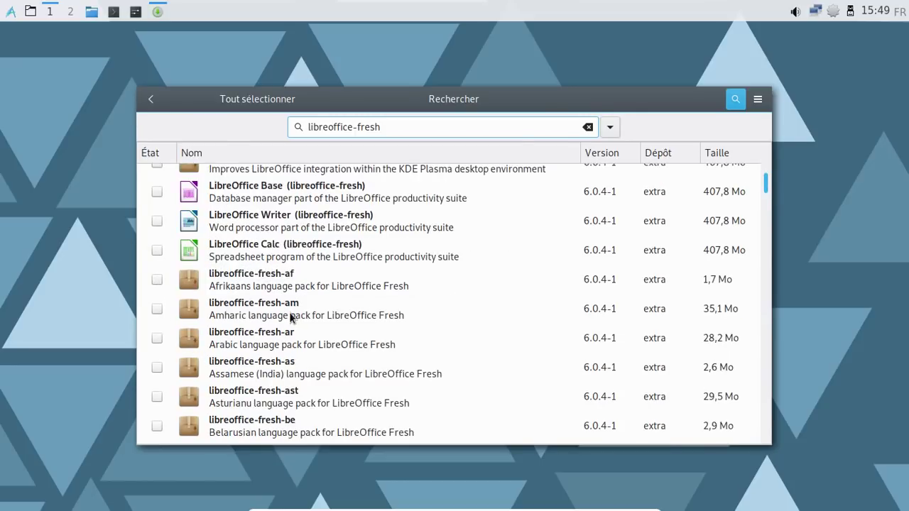
scroll(762, 216, down, 10)
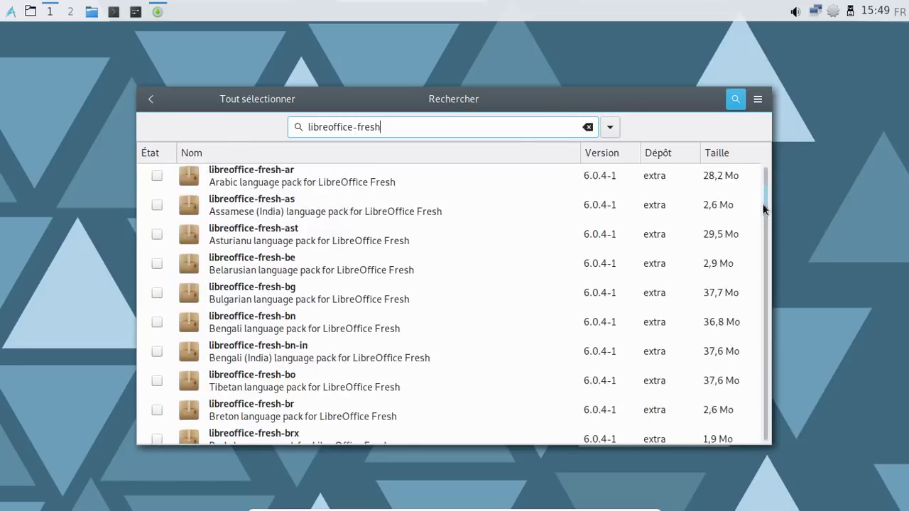
scroll(759, 206, up, 2)
scroll(758, 220, down, 4)
scroll(758, 220, down, 7)
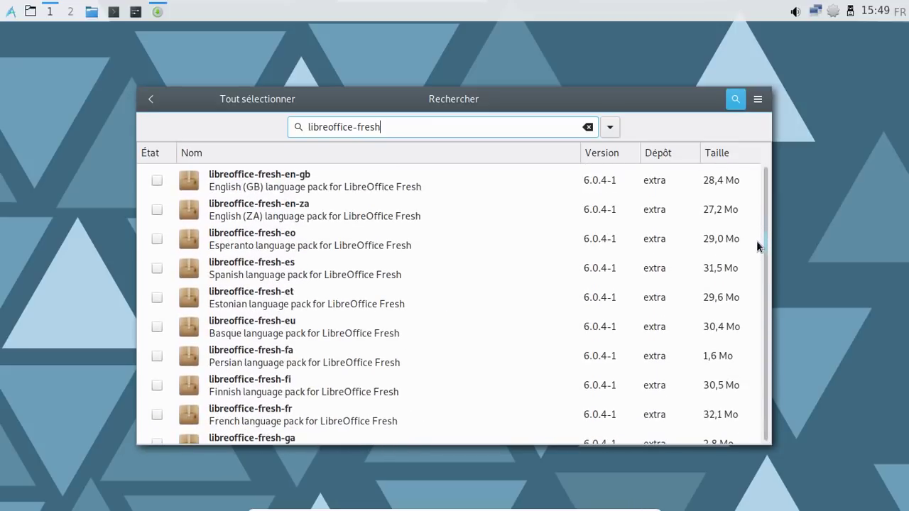
click(158, 415)
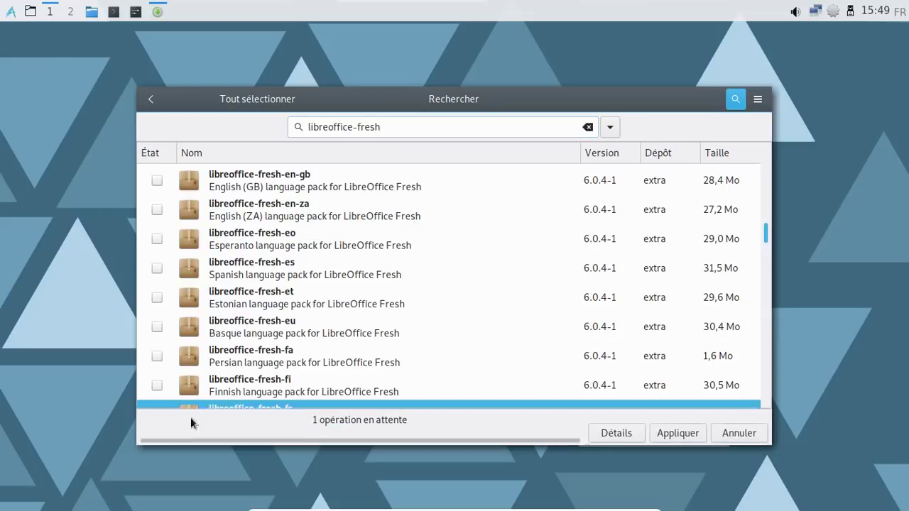
drag(767, 249, 764, 156)
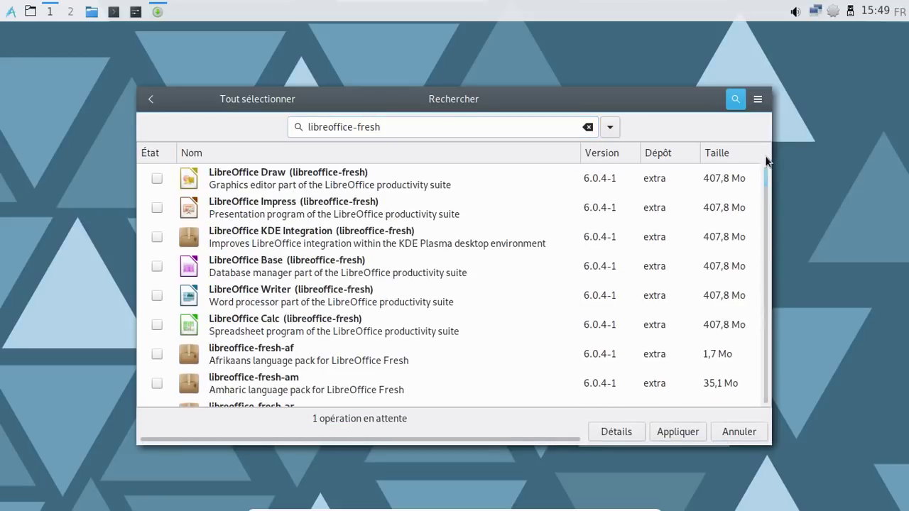
click(157, 179)
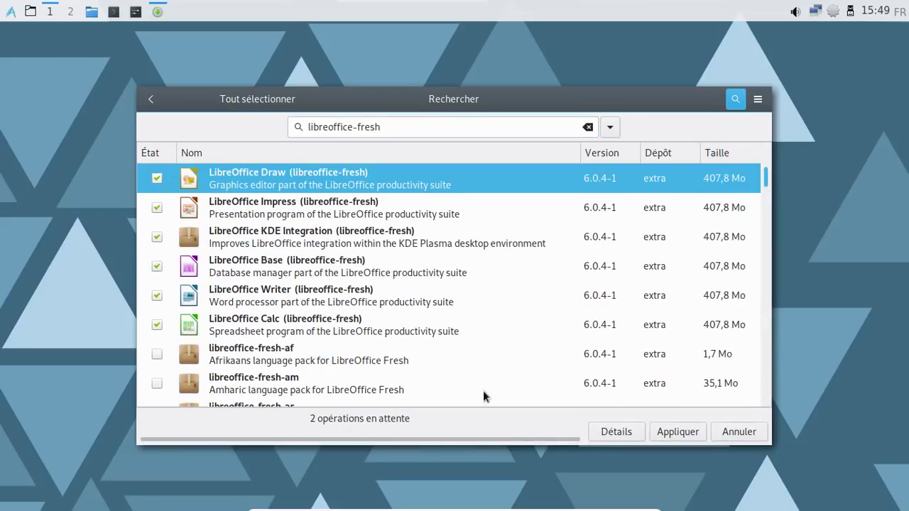
Apply the pending LibreOffice installation, confirm the transaction summary, and authenticate with the account password
click(663, 432)
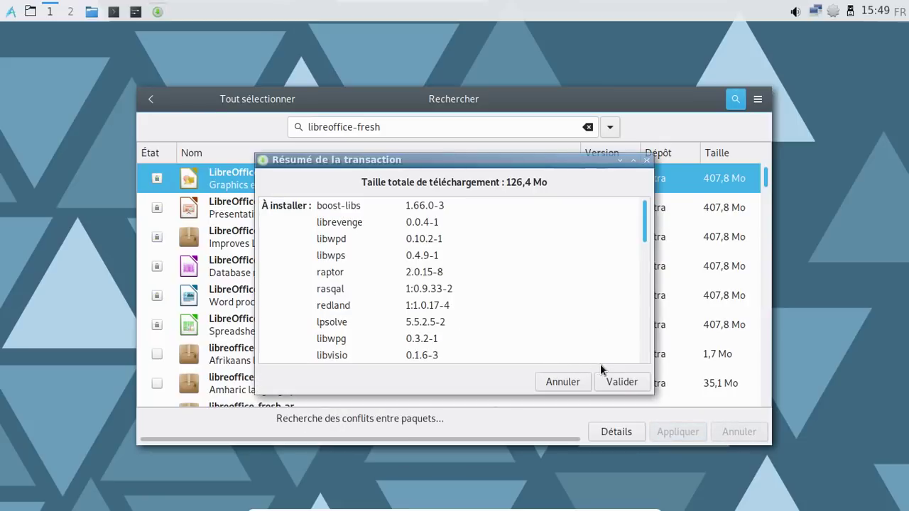
click(619, 382)
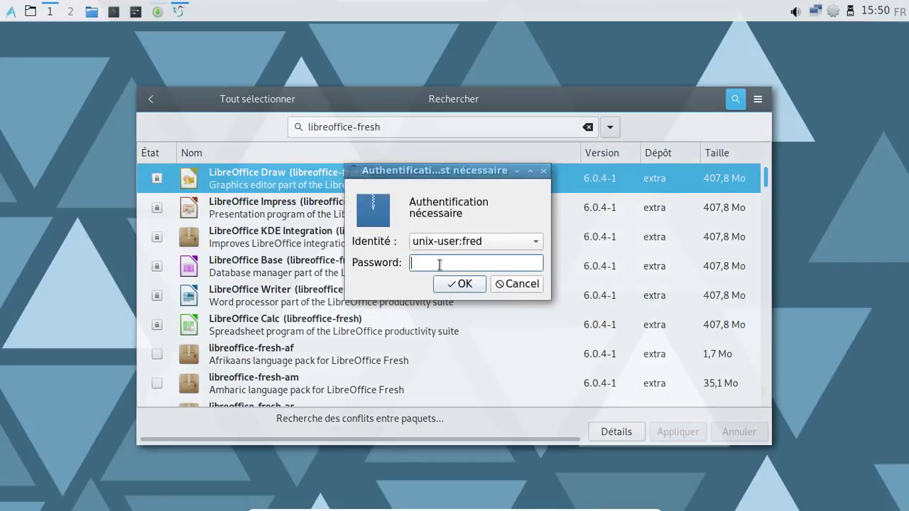
text(********)
key(Return)
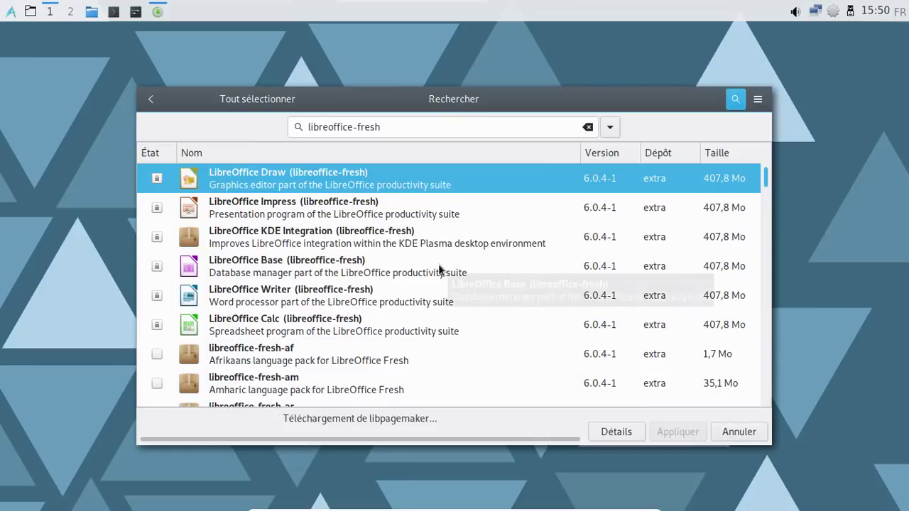
Open the home folder in the file manager, move its window aside, and display the folders as icons
click(93, 12)
drag(624, 179, 223, 67)
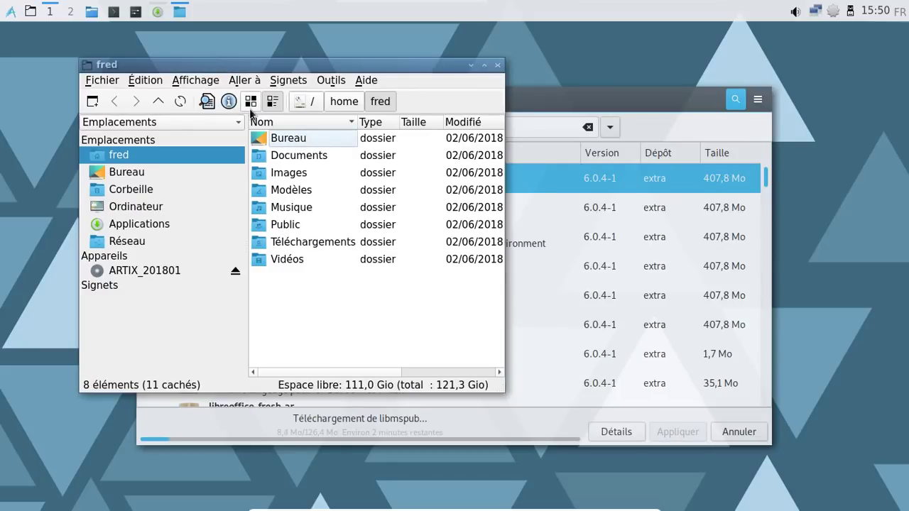
click(188, 82)
mouse_move(222, 150)
click(508, 151)
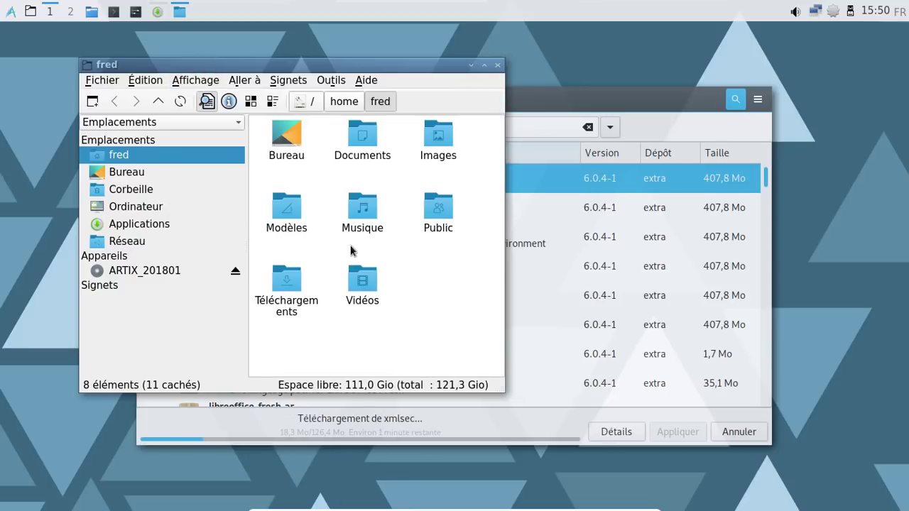
Browse the Réseau location in the file manager, return to the home folder, and close the window
click(141, 244)
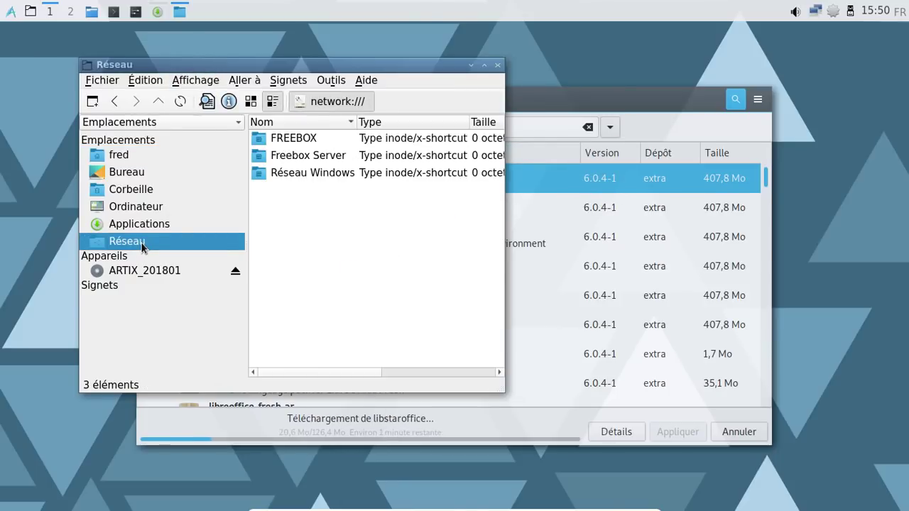
click(118, 161)
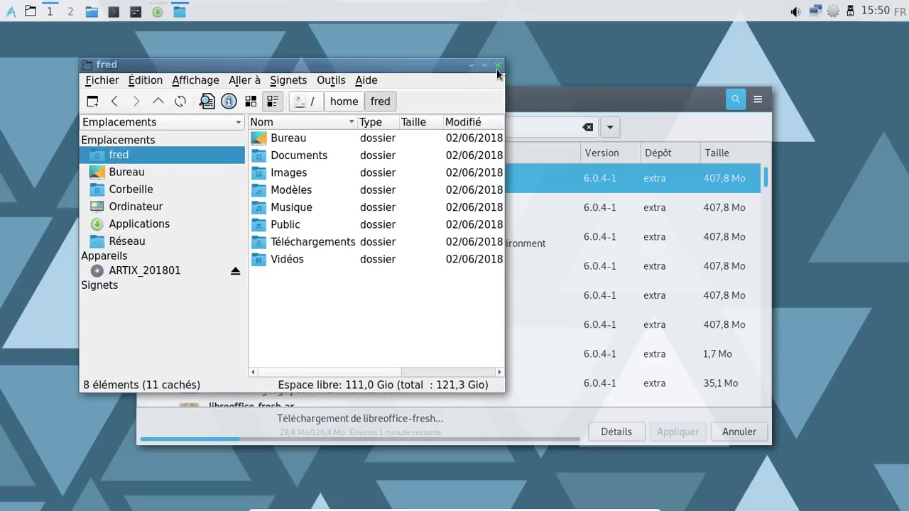
click(497, 67)
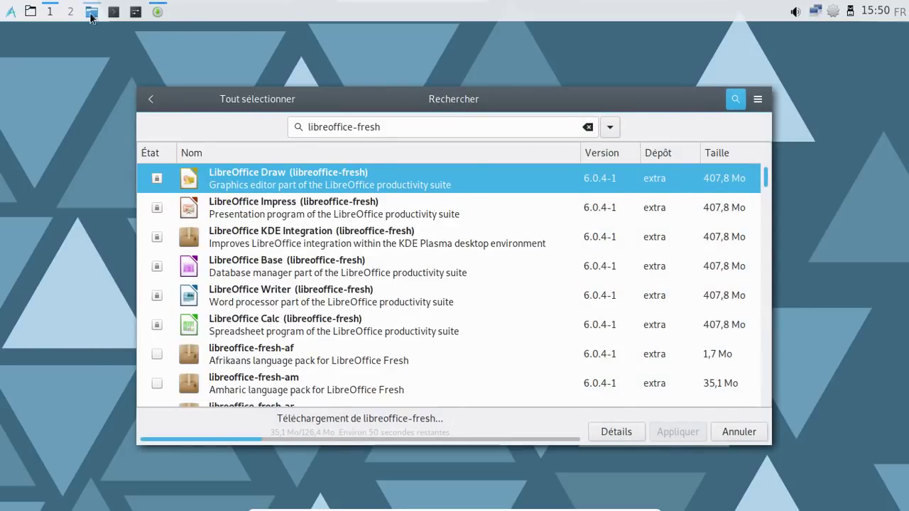
Examine the application menu's categories, including office, internet, system tools and the LXQt system settings, and close it
click(8, 14)
mouse_move(65, 90)
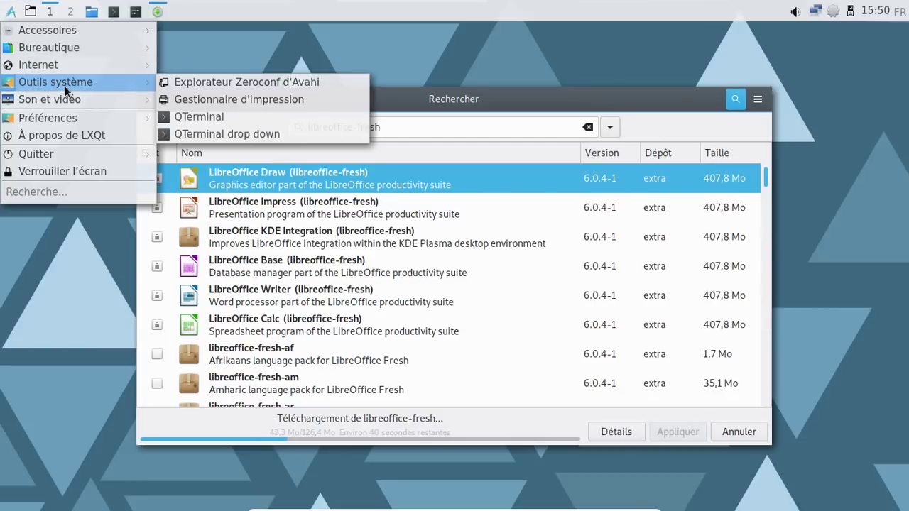
mouse_move(57, 69)
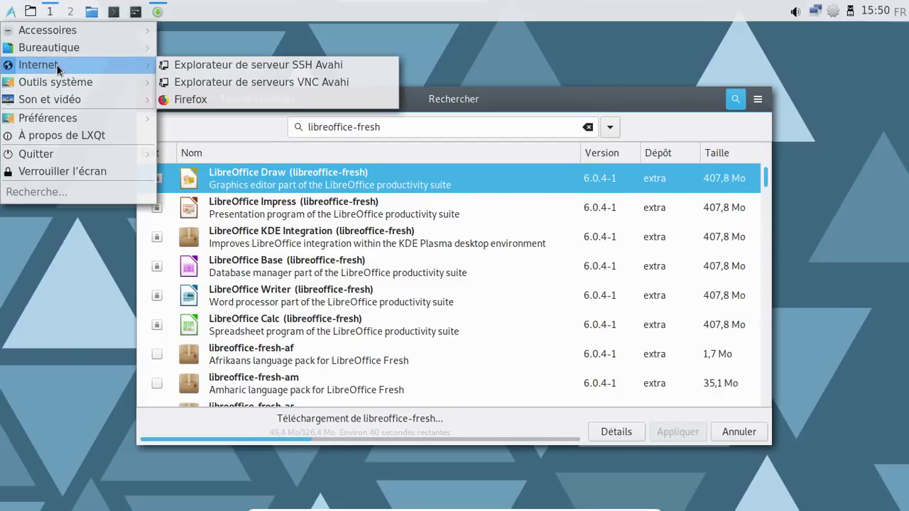
mouse_move(53, 49)
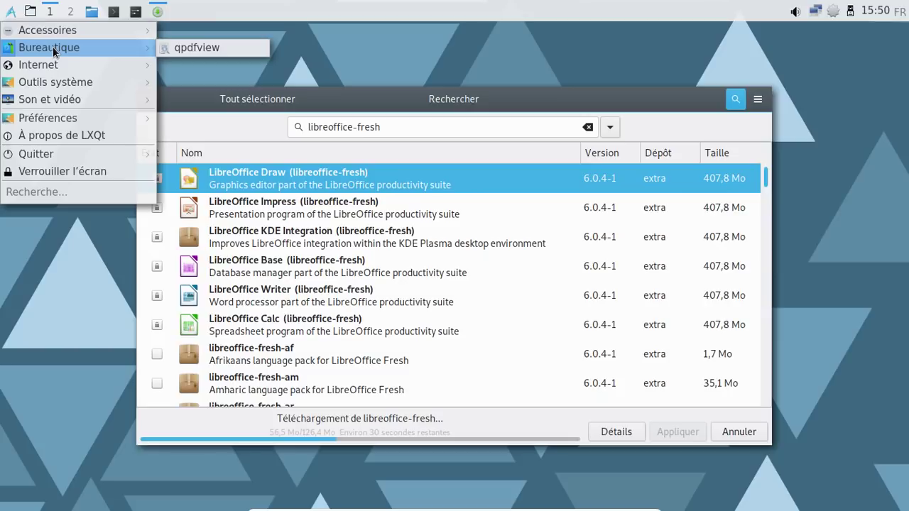
mouse_move(55, 32)
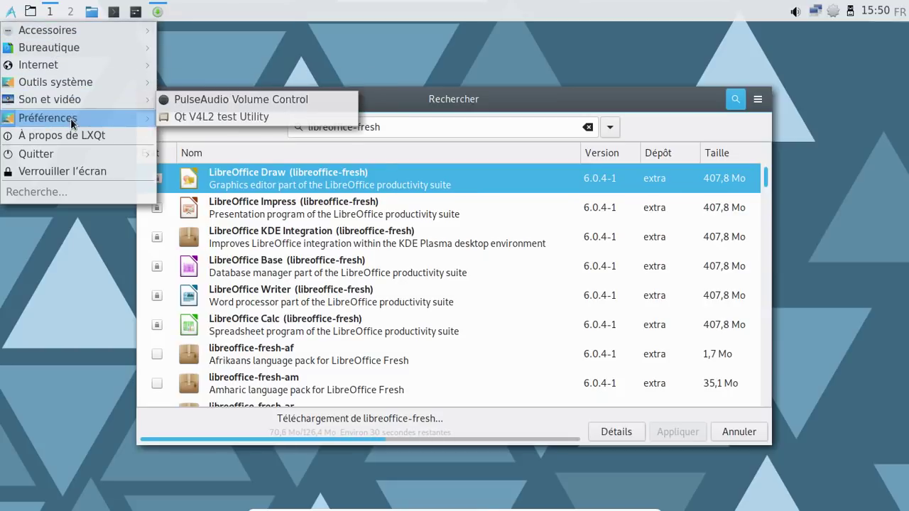
mouse_move(71, 124)
mouse_move(244, 127)
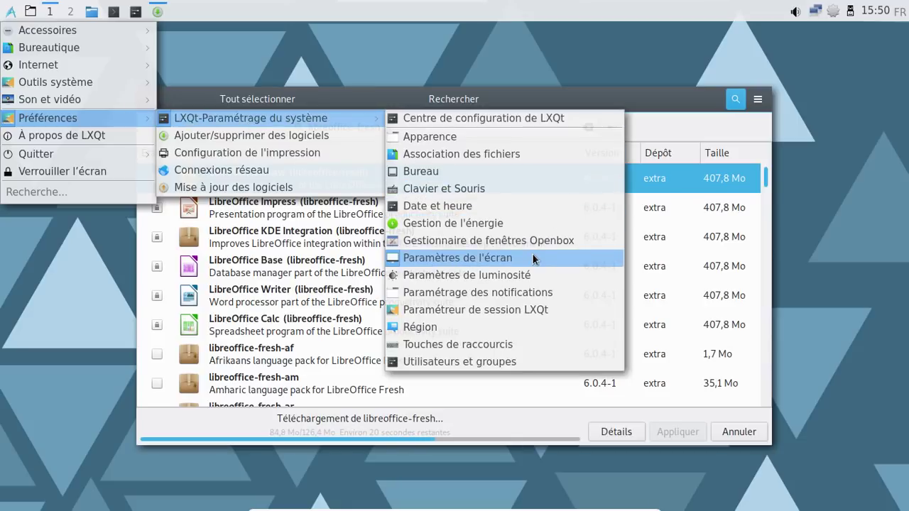
click(397, 122)
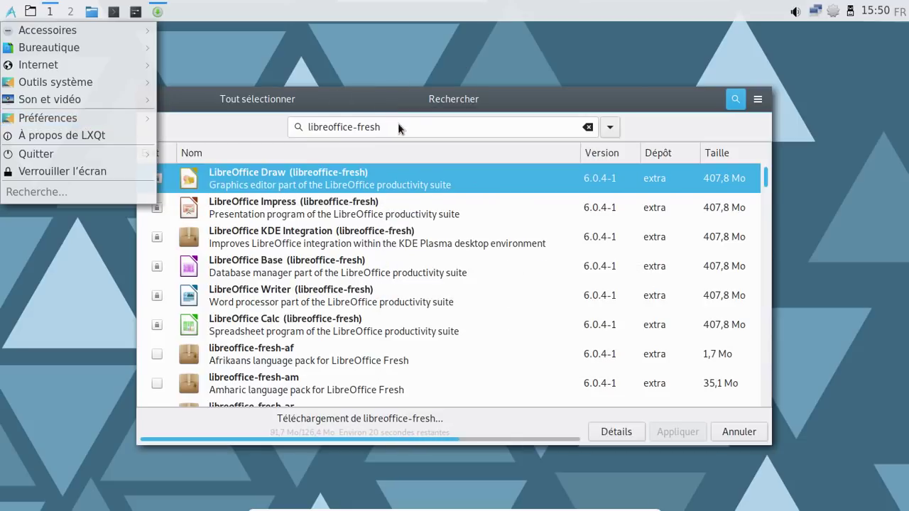
click(406, 126)
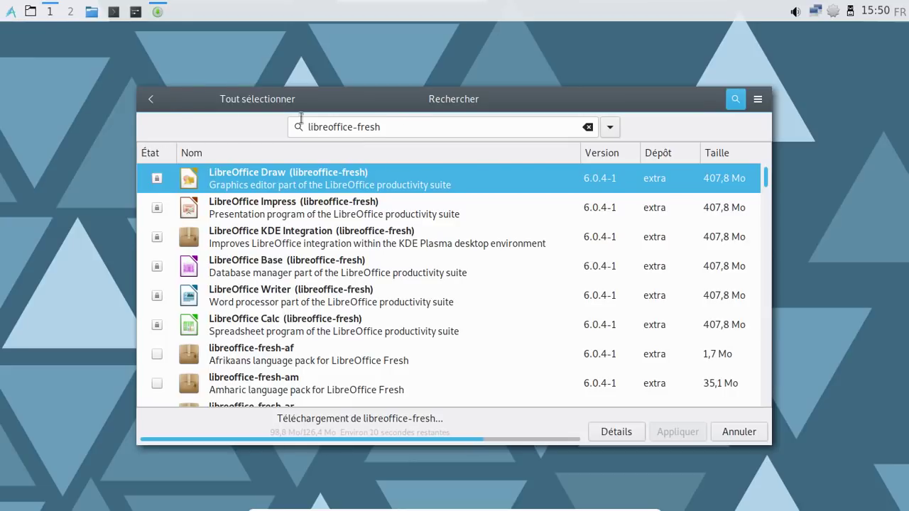
Return from the search results to the package list and check the package manager's options during the download
click(150, 99)
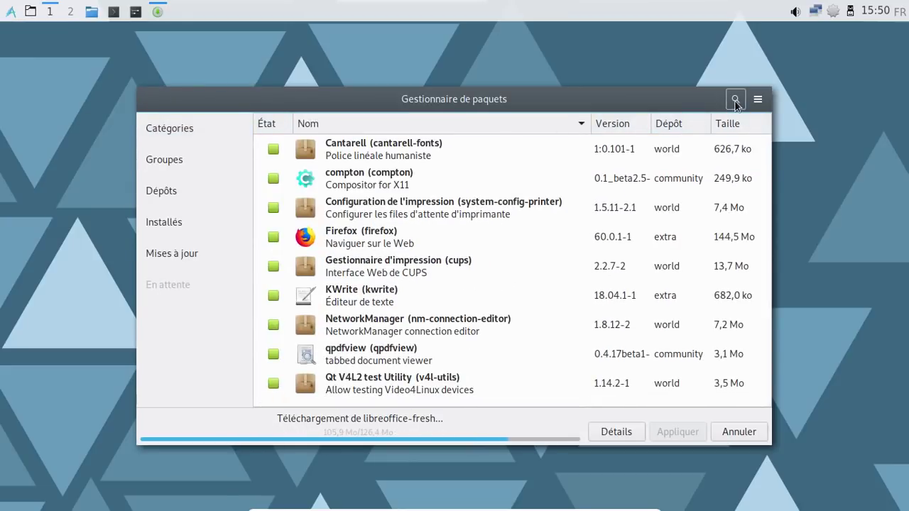
click(758, 100)
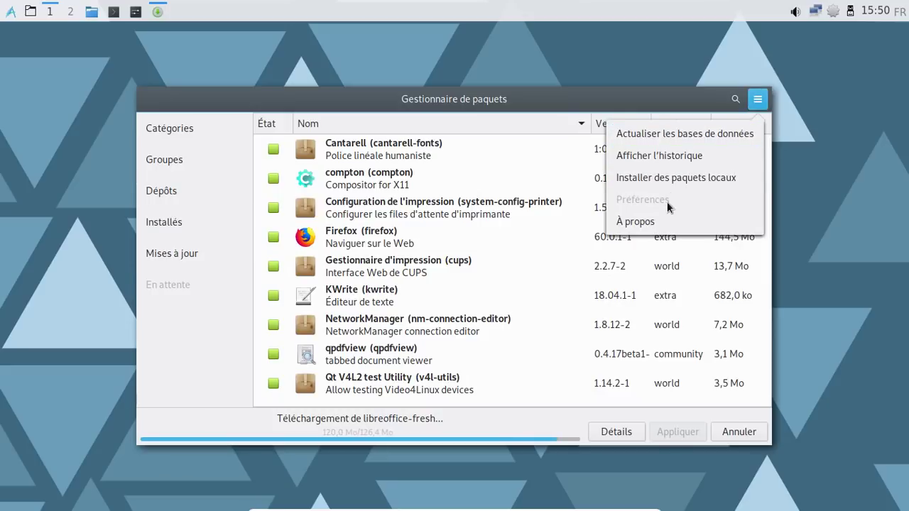
click(525, 383)
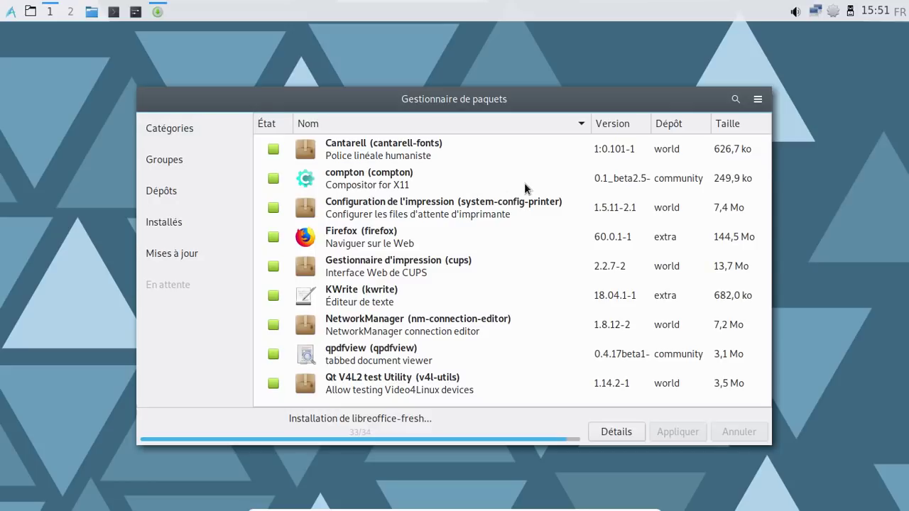
Launch Firefox, dismiss the package manager notification, and load aur.archlinux.org
click(5, 14)
mouse_move(48, 83)
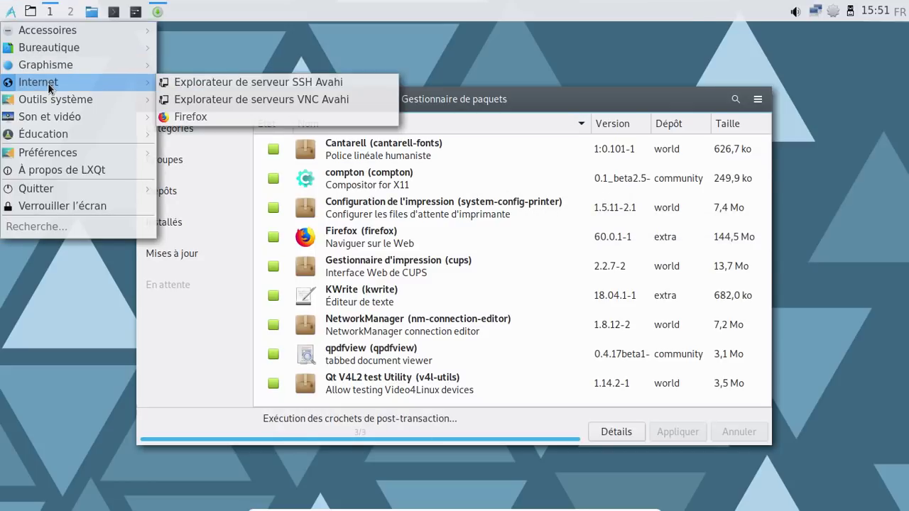
click(215, 117)
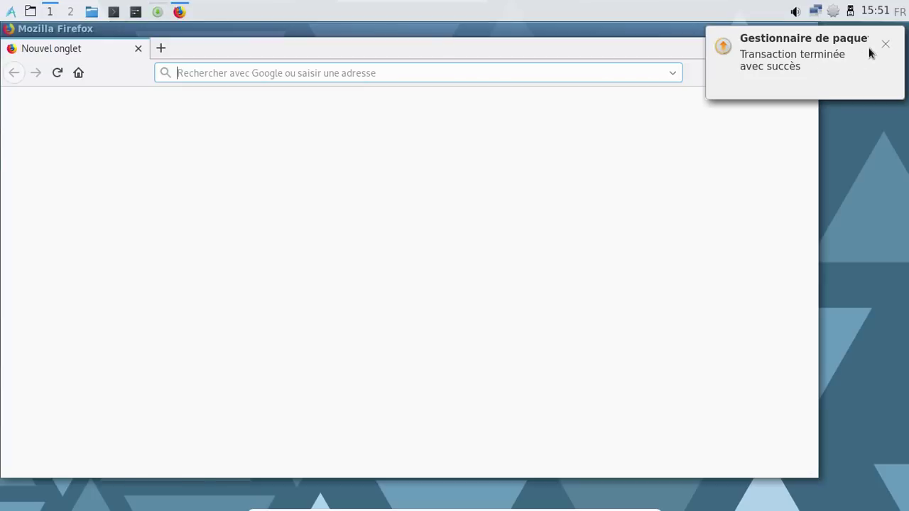
click(873, 53)
text(aur)
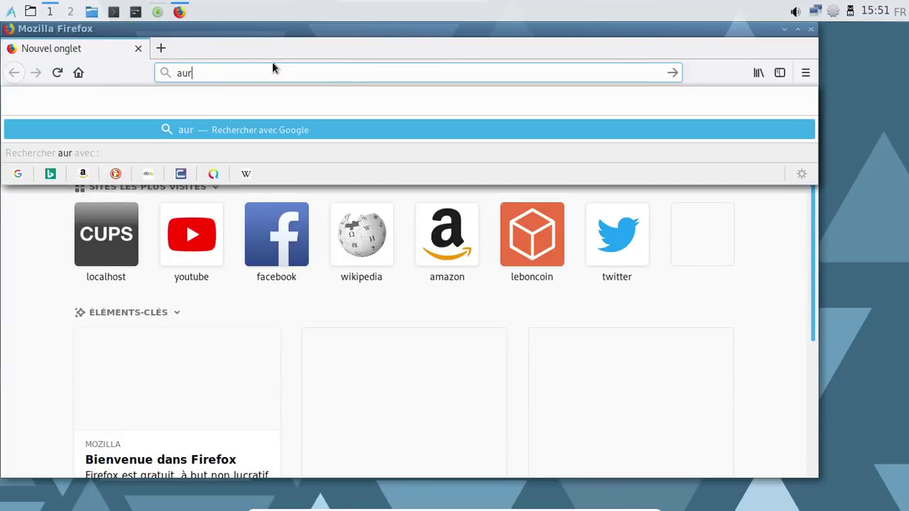
text(.archlinux.org)
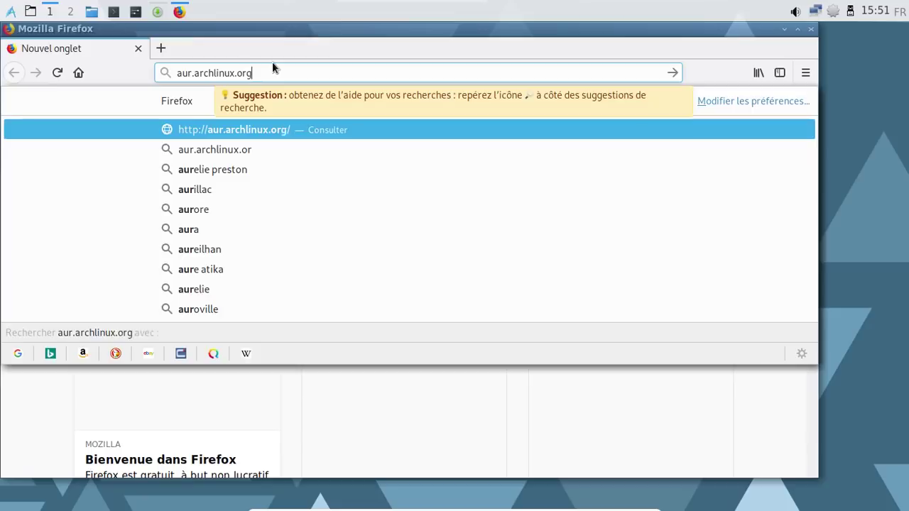
key(Return)
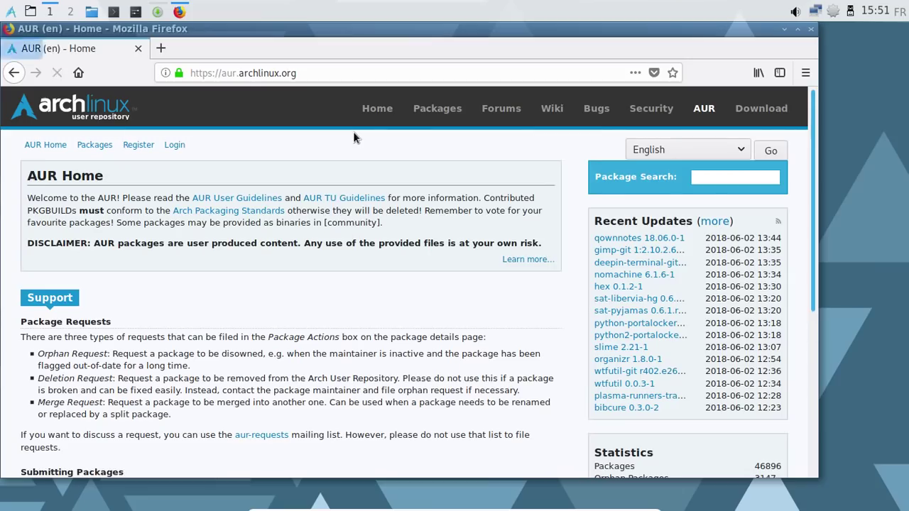
Search the AUR for qps and open the details page of the qps package
click(729, 178)
text(qps)
key(Return)
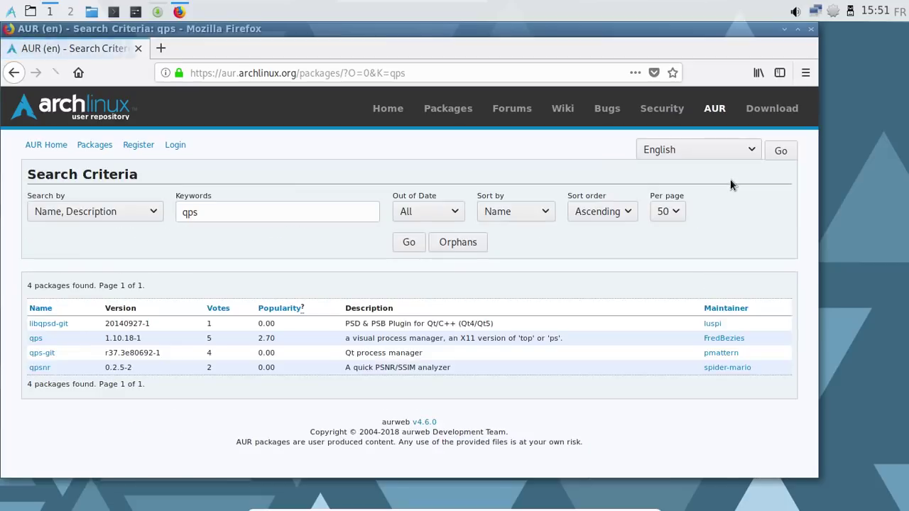
click(36, 339)
scroll(278, 353, down, 3)
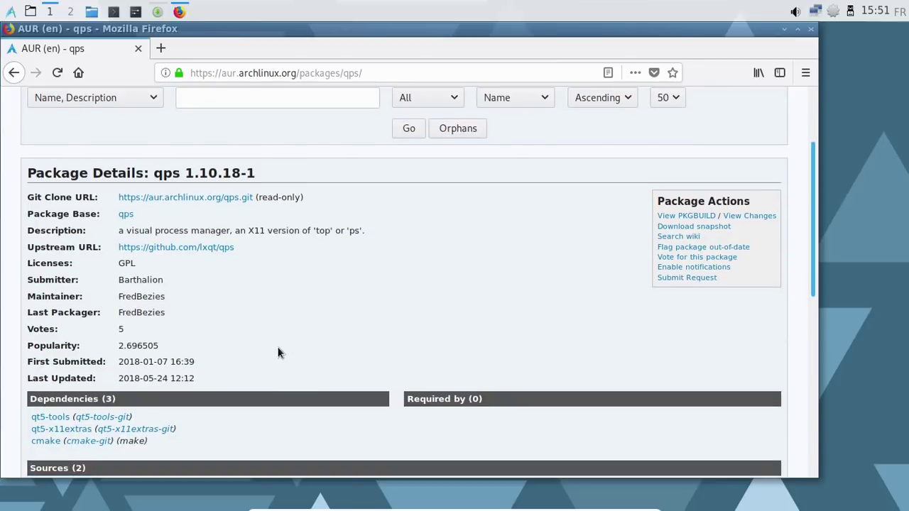
Examine the qps package details enlarged to 133%, restore the normal page size, and close Firefox
key(ctrl+plus)
key(ctrl+plus)
key(ctrl+plus)
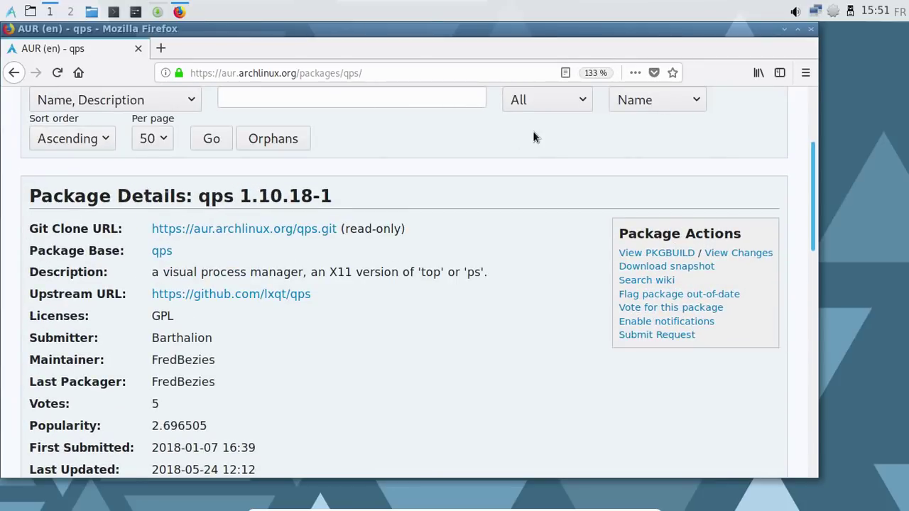
key(ctrl+0)
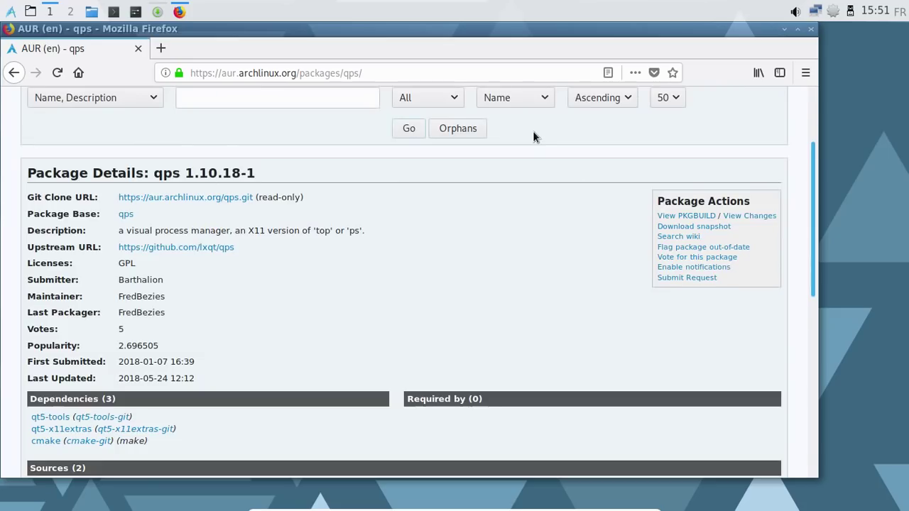
click(812, 29)
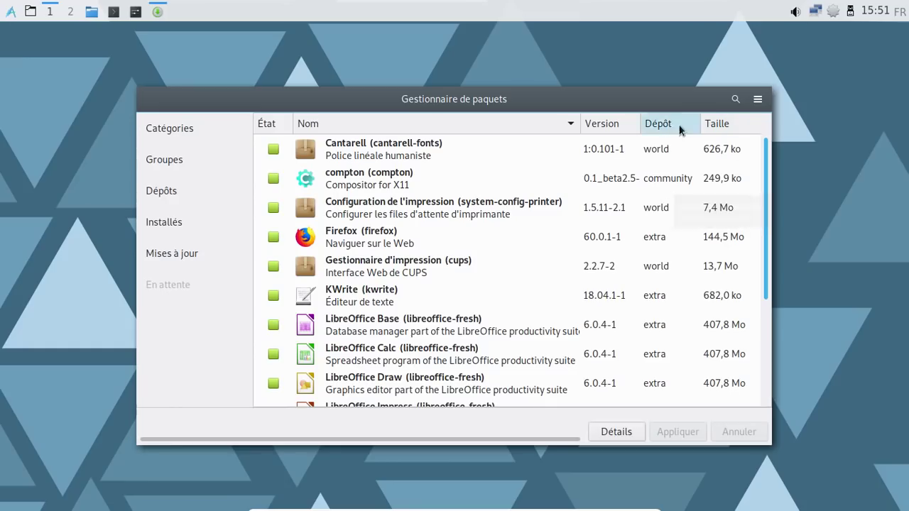
Enable AUR support in the package manager's preferences, with AUR update checks and the home folder as build folder
click(754, 101)
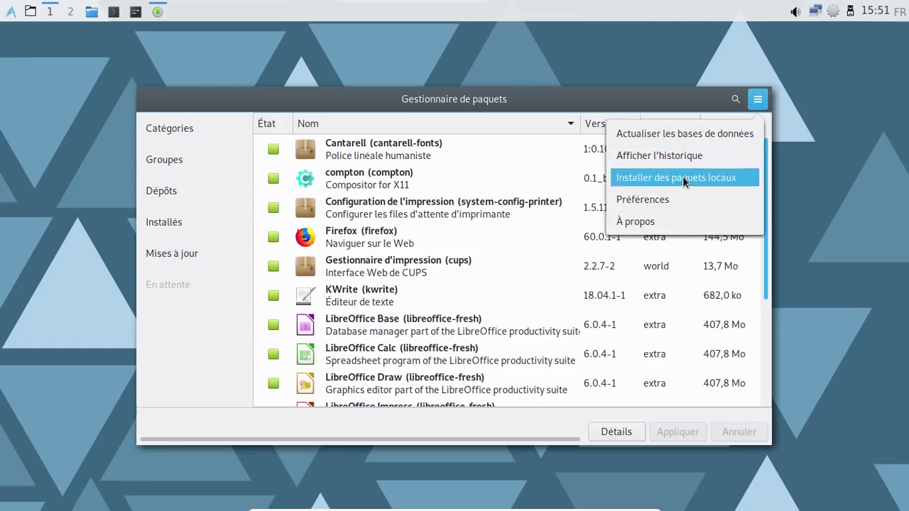
click(681, 199)
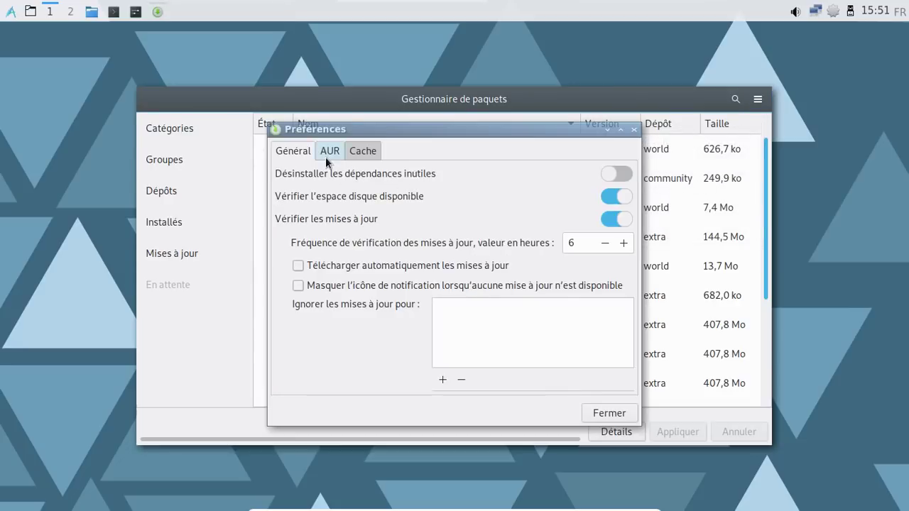
click(326, 151)
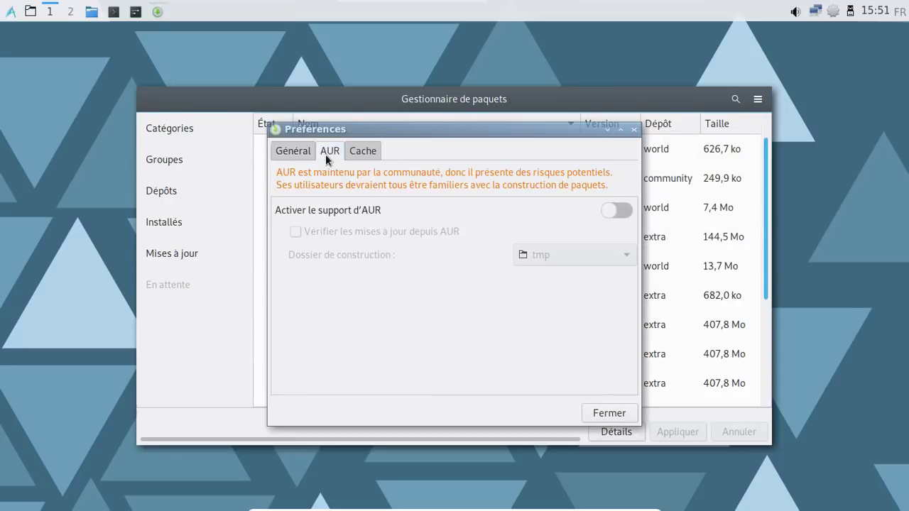
click(620, 207)
click(600, 254)
click(558, 146)
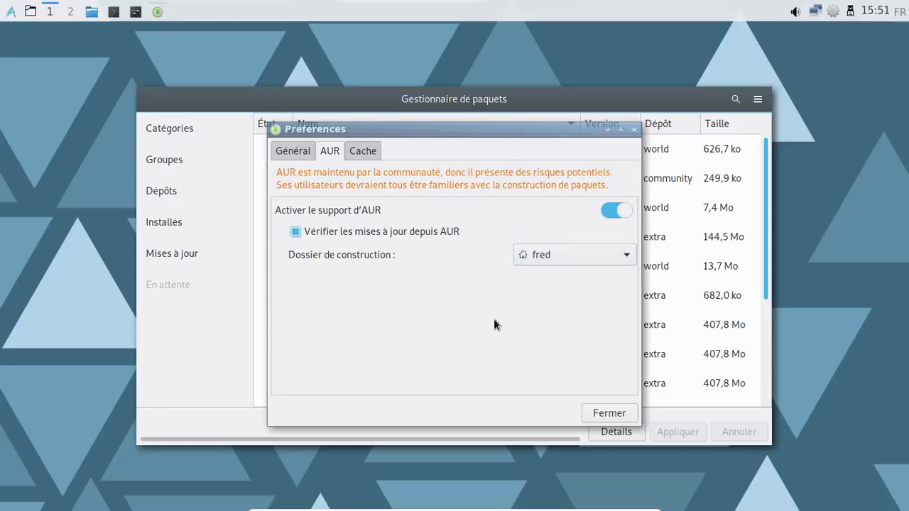
click(610, 414)
Search the AUR packages for qps, mark the qps package, and apply and confirm its installation
click(735, 101)
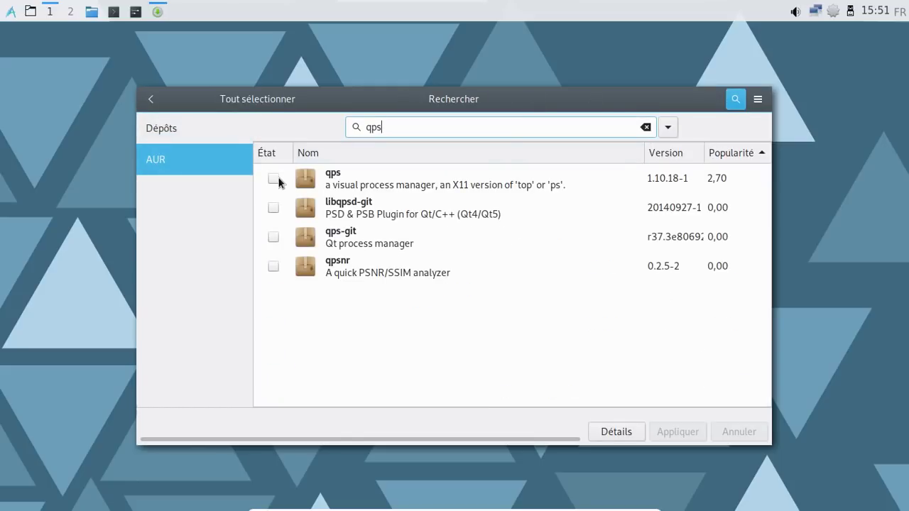
click(273, 179)
click(683, 433)
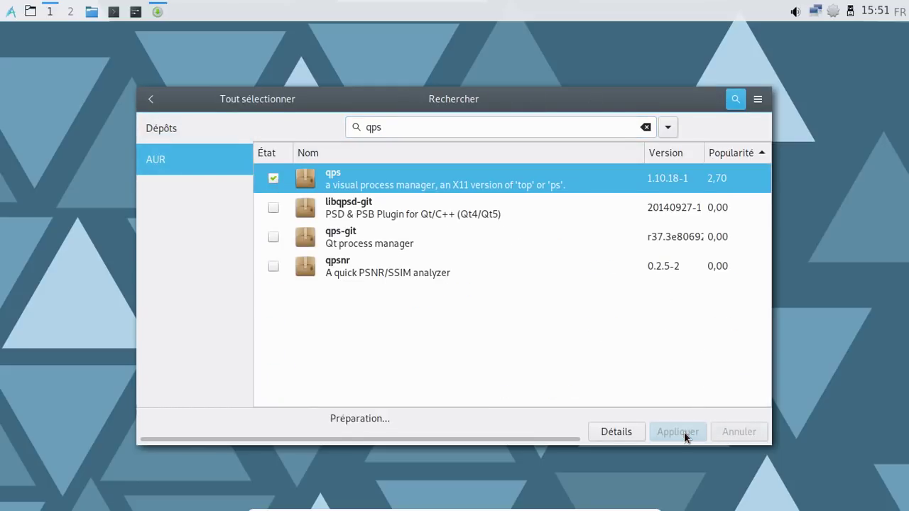
click(612, 373)
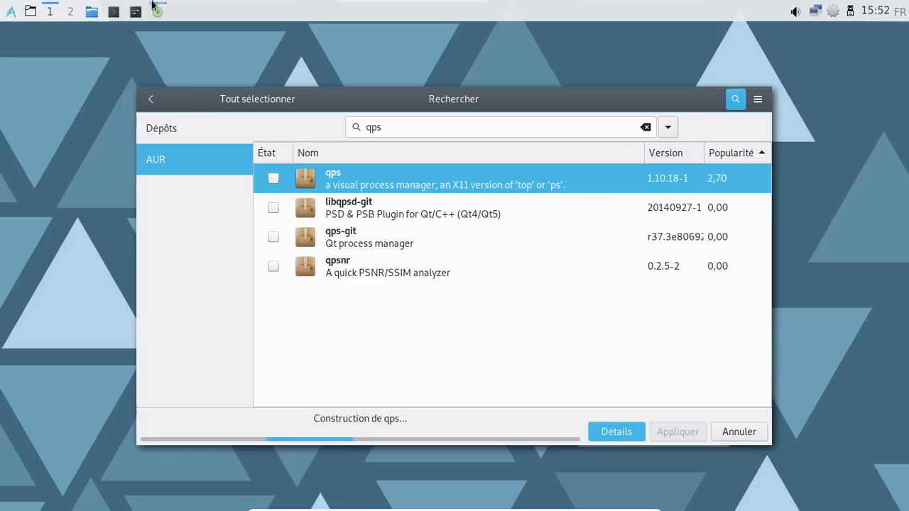
Open a terminal and run lsb_release -a to display the distribution information
click(115, 12)
text(ls)
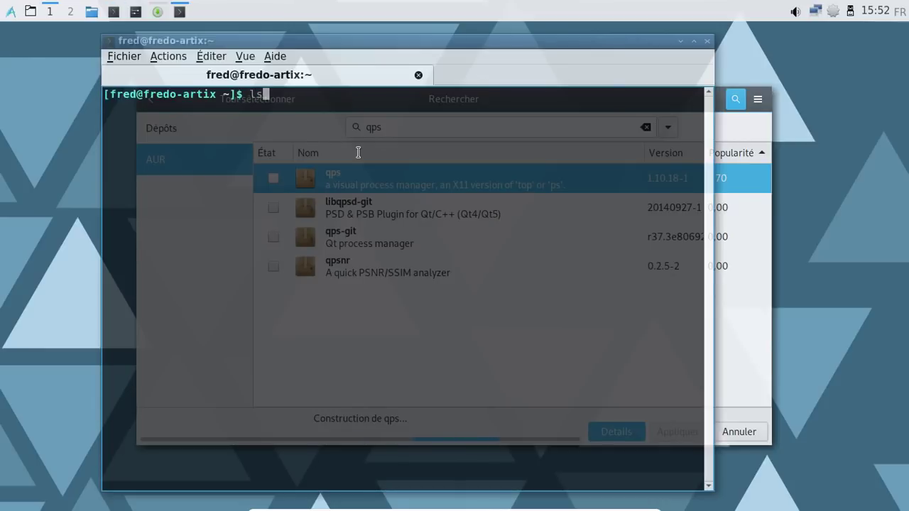
text(b_release -a)
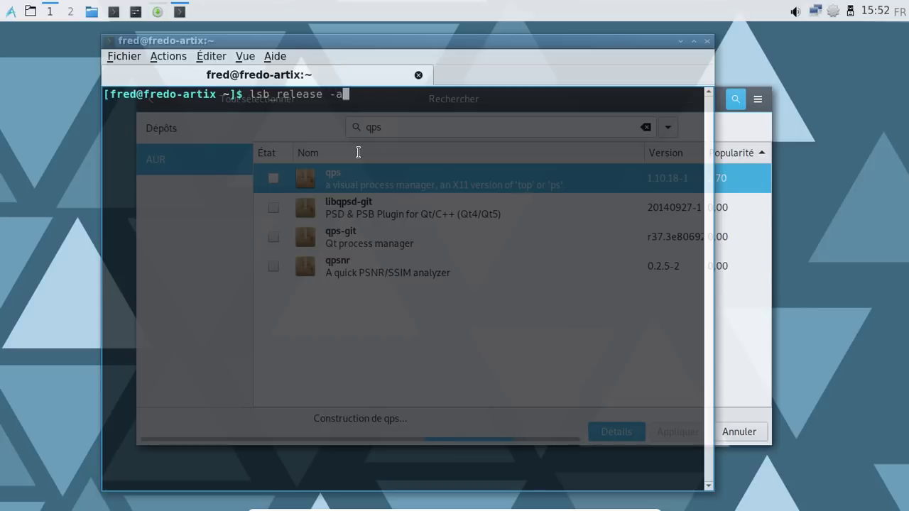
key(Return)
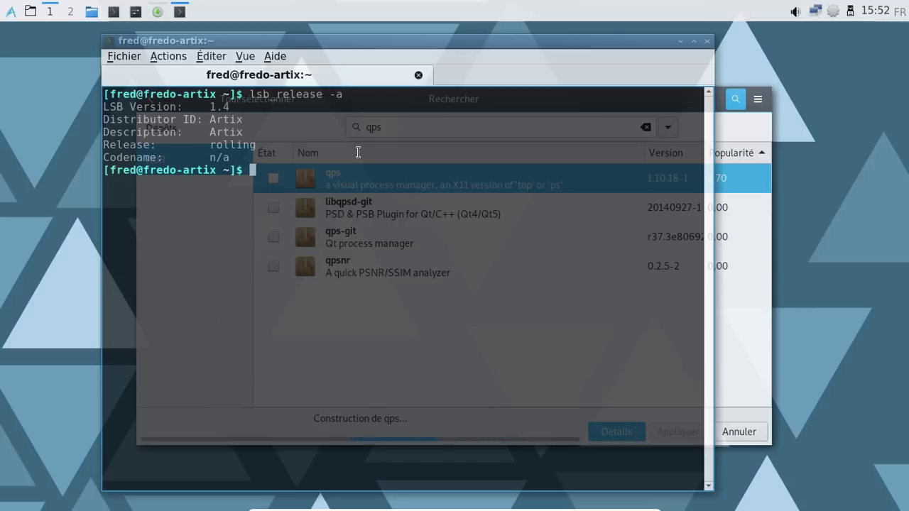
Return to the package manager and search the official repositories (Dépôts) for screenfe
click(744, 134)
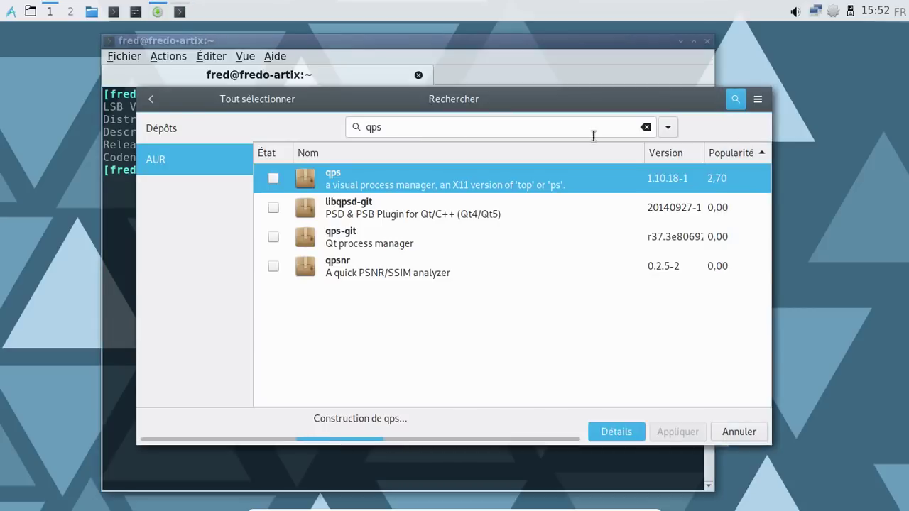
double_click(439, 135)
text(screen)
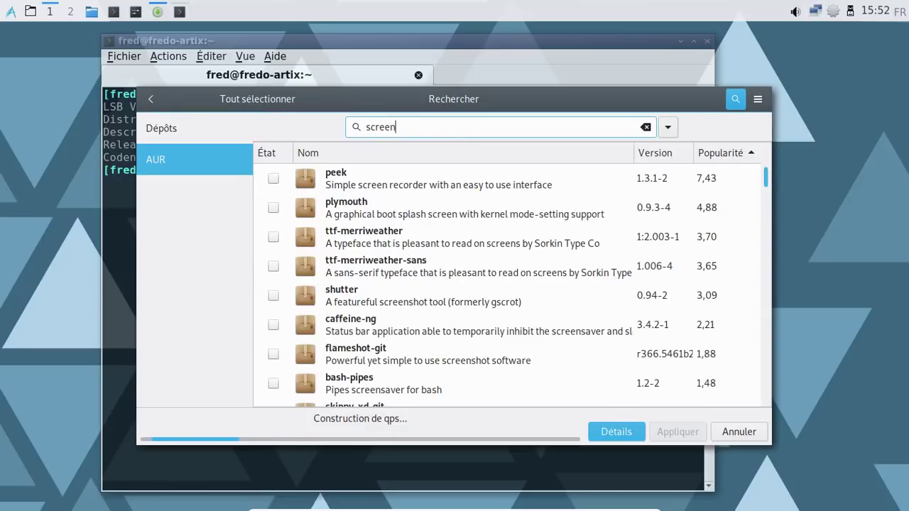
click(162, 128)
click(451, 132)
text(fe)
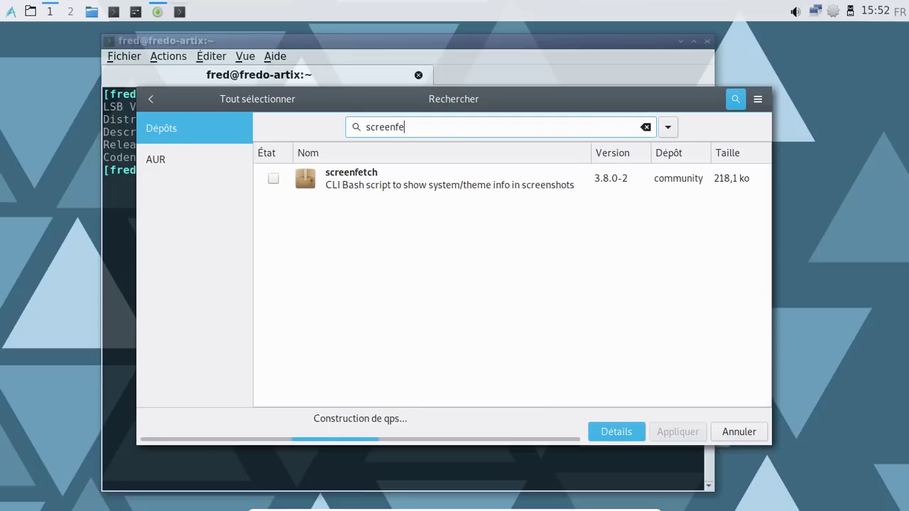
Search the repositories for neof instead and mark the neofetch package for installation
key(ctrl+a)
text(noe)
key(BackSpace)
key(BackSpace)
text(eof)
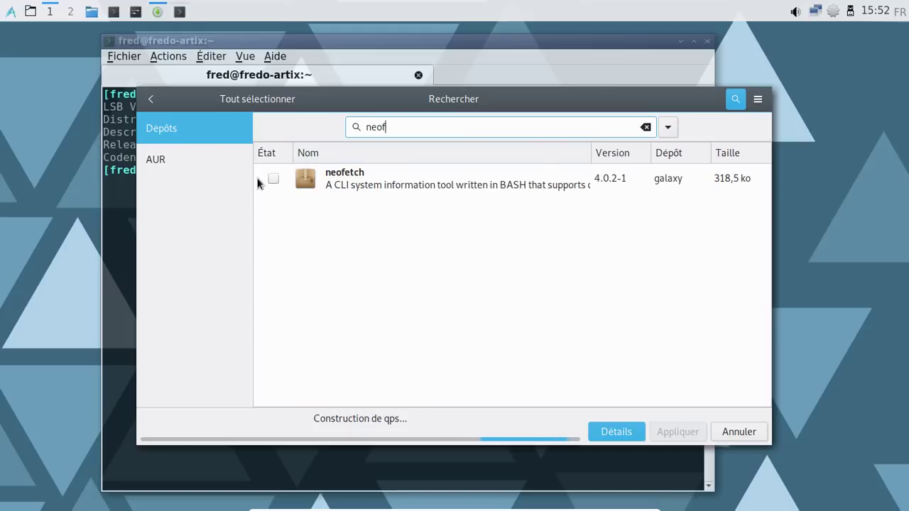
click(272, 179)
click(272, 179)
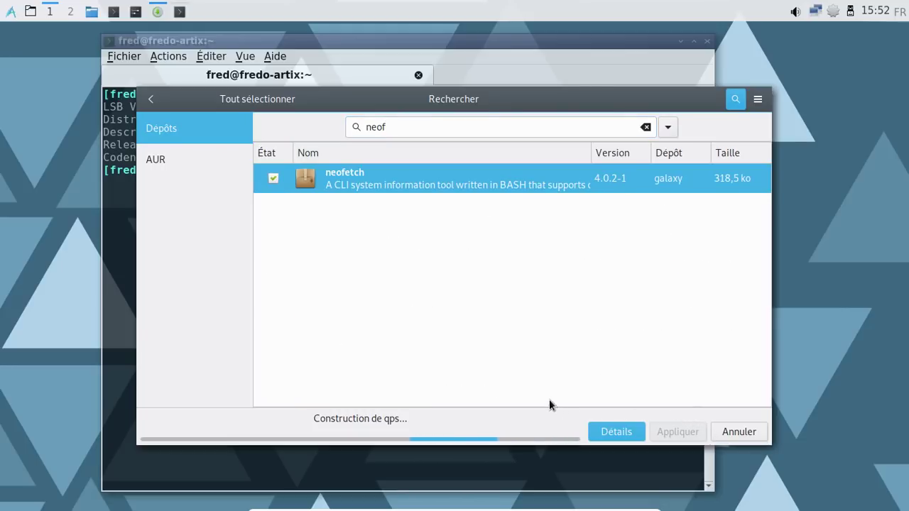
Show the transaction details of the qps build until it finishes, dismiss the notification, and return to the package search results
click(614, 431)
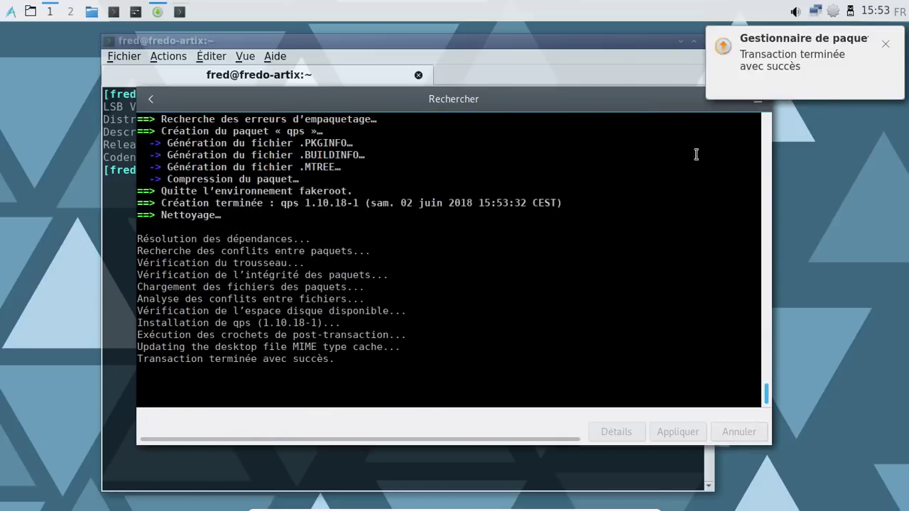
click(885, 44)
click(150, 100)
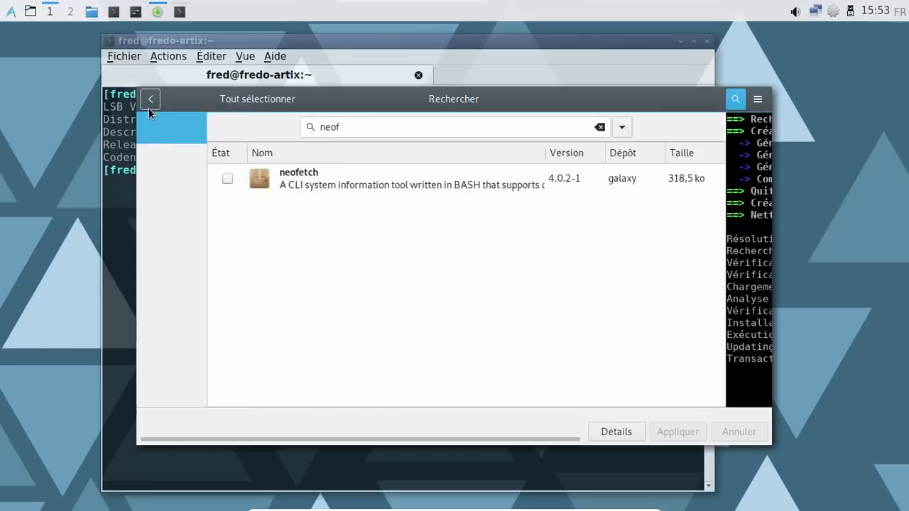
Mark neofetch for installation again, apply and confirm the transaction, dismiss the notification, and close the package manager
click(274, 179)
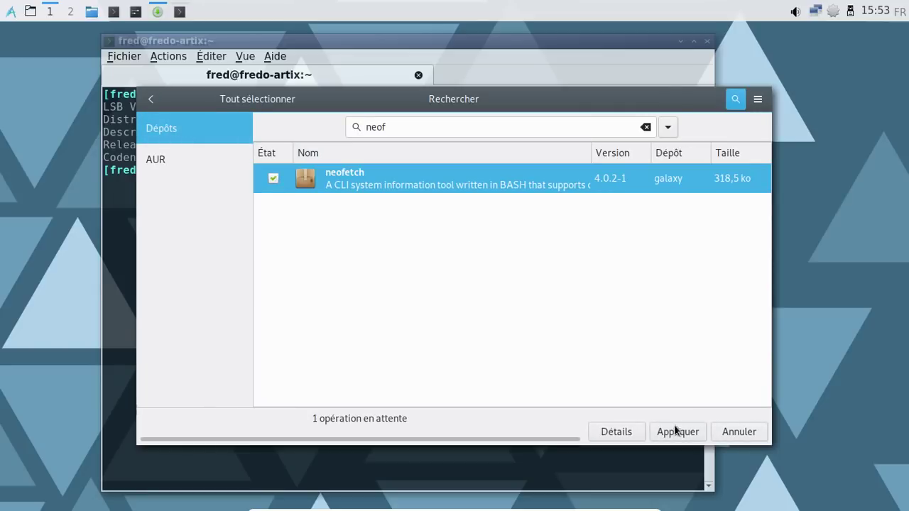
click(677, 432)
click(621, 384)
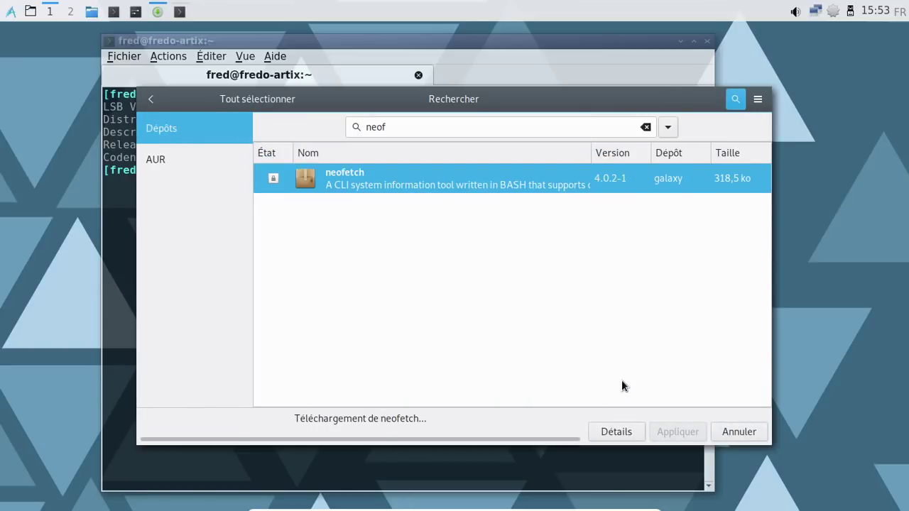
click(885, 45)
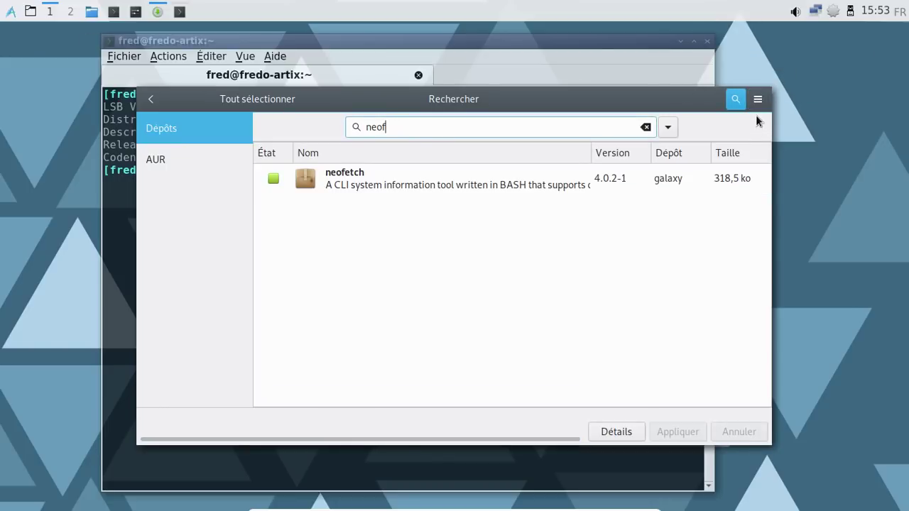
key(alt+F4)
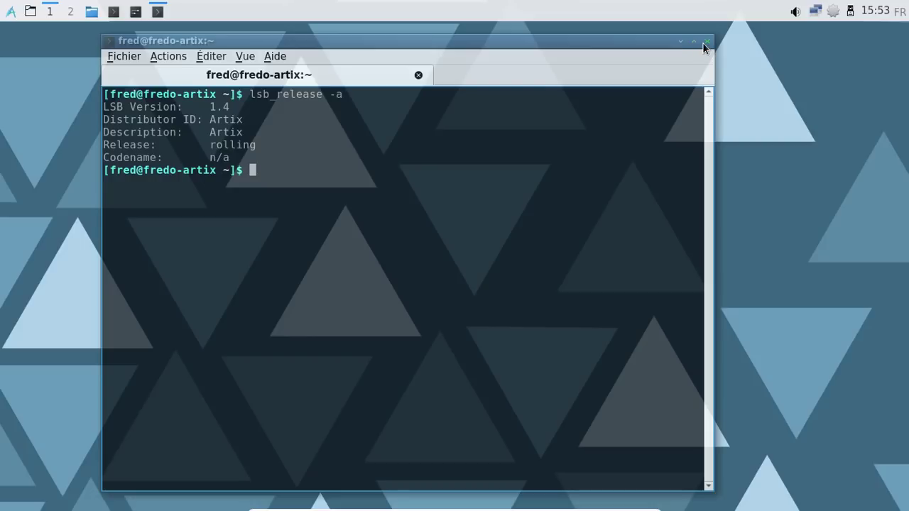
Clear the terminal and run neofetch to display the system information
key(ctrl+l)
text(neofetch)
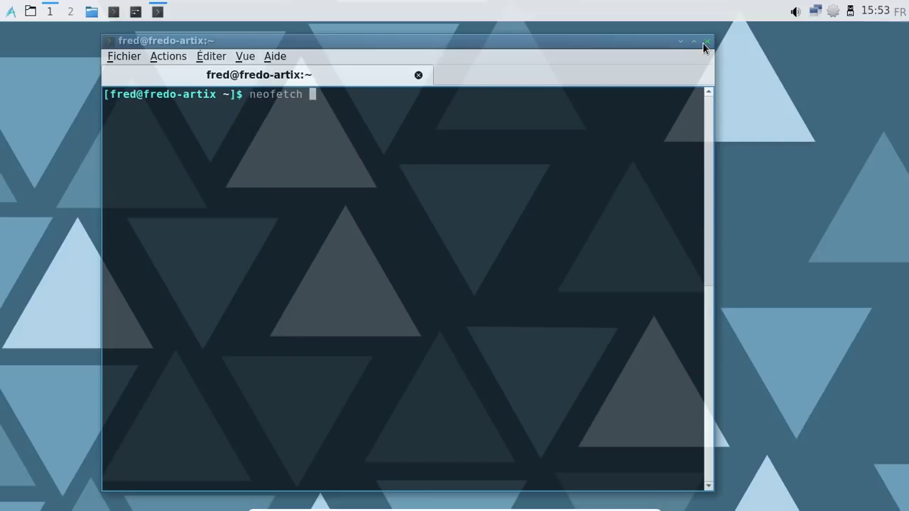
key(Return)
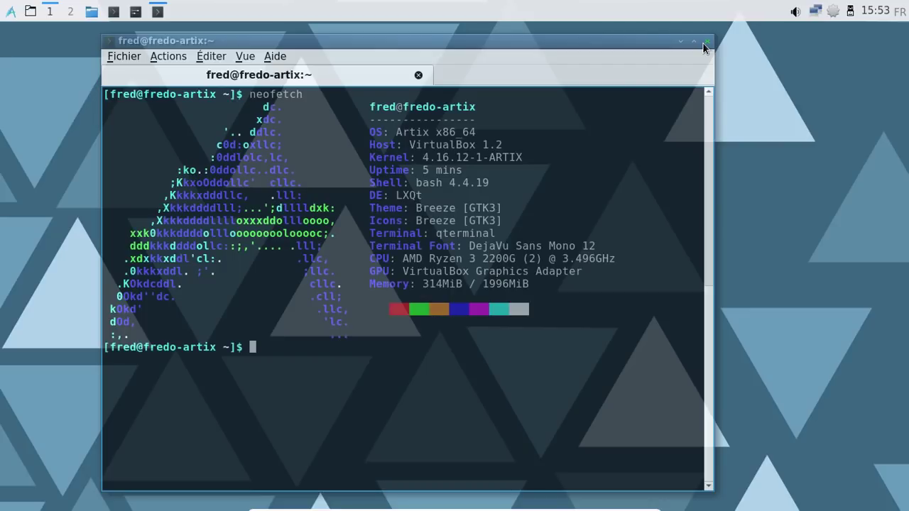